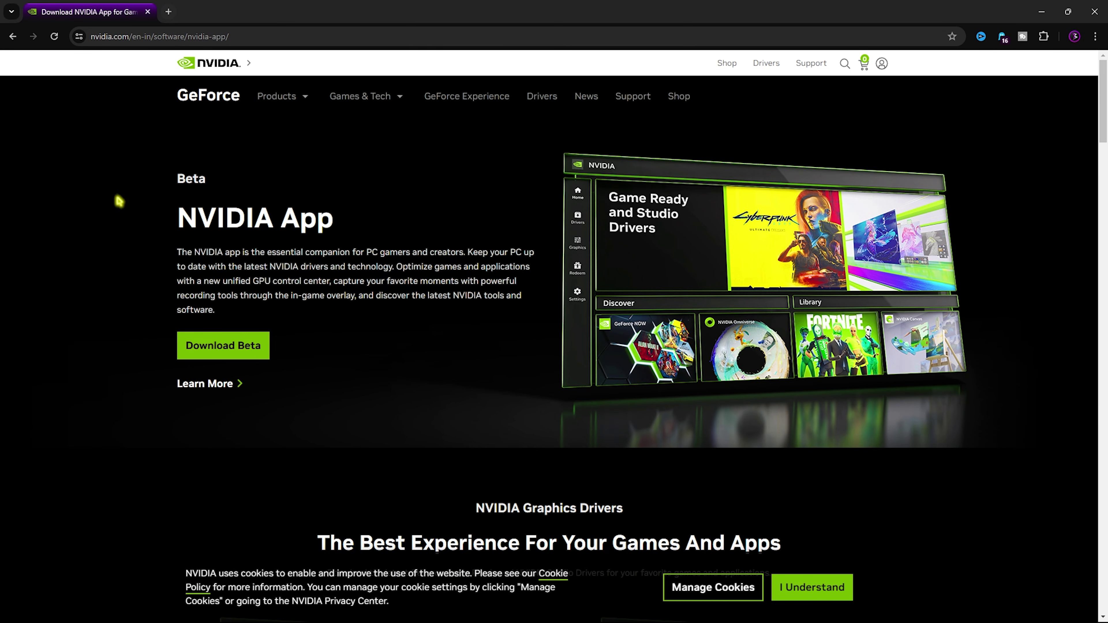
- Go to the GeForce Experience page from the nvidia.com top navigation bar
click(471, 98)
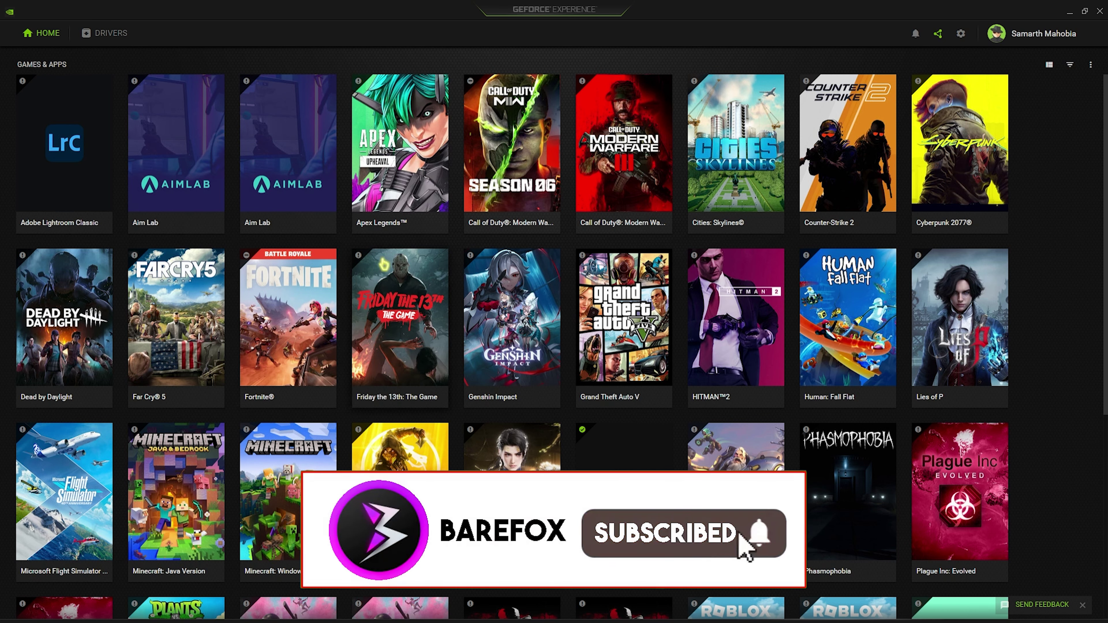
- Check for driver updates in GeForce Experience, confirm Game Ready 555.85 is current, then minimize it
scroll(463, 250, down, 5)
scroll(79, 189, up, 5)
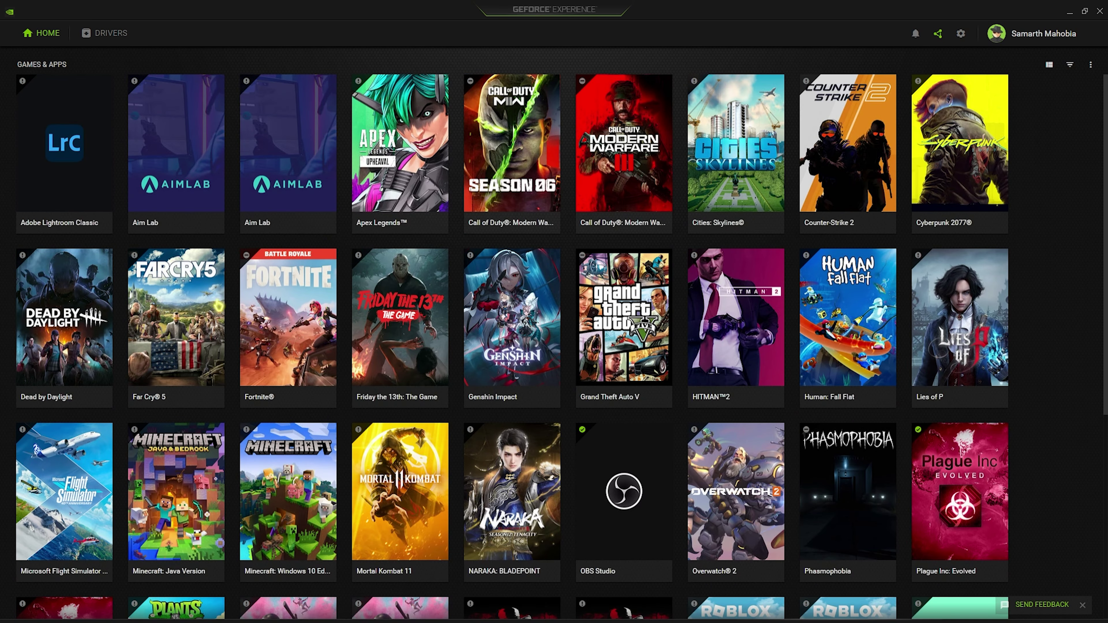
click(962, 35)
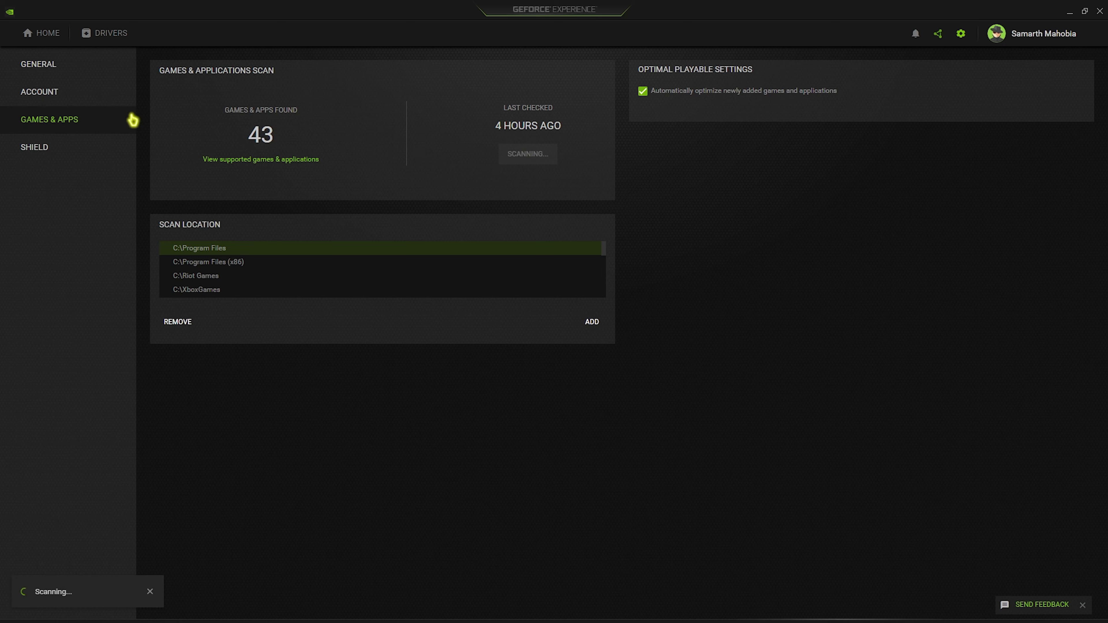
click(104, 42)
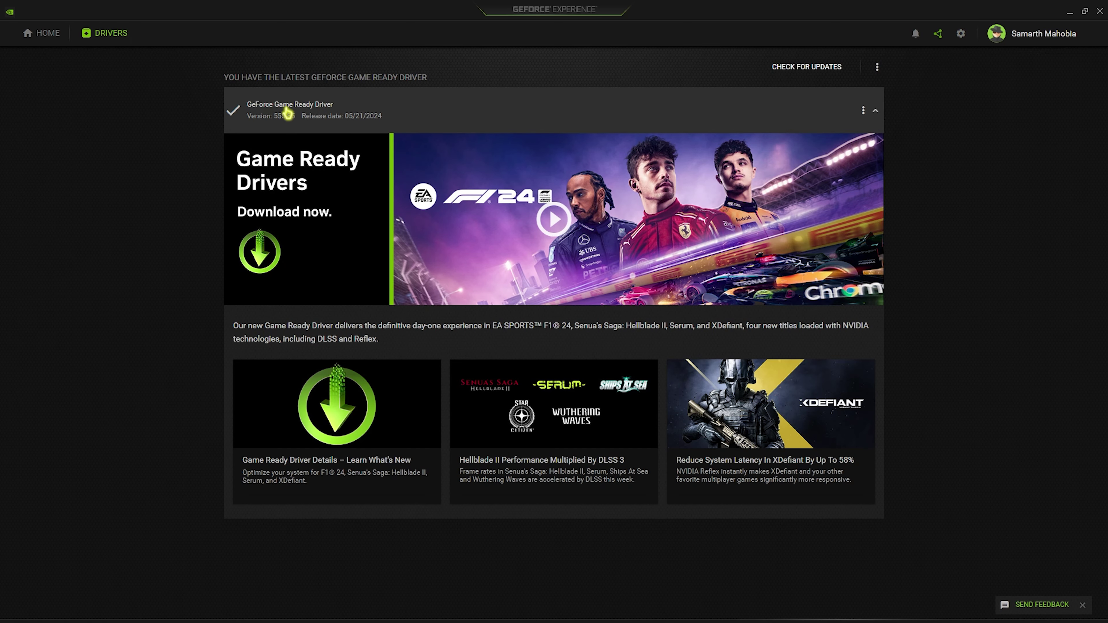
click(796, 67)
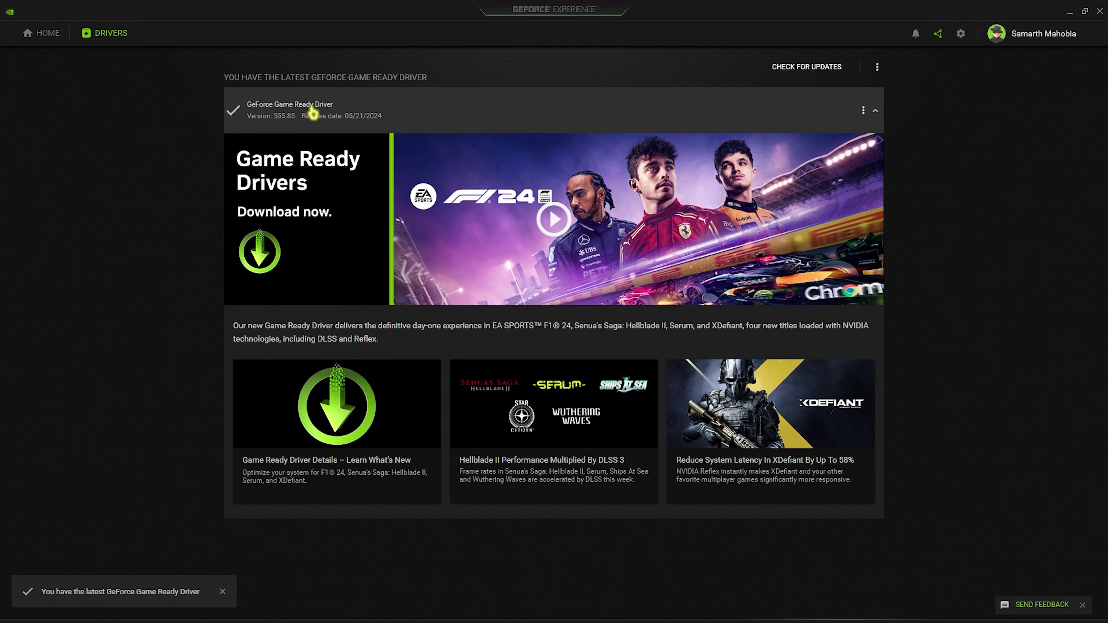
click(1069, 12)
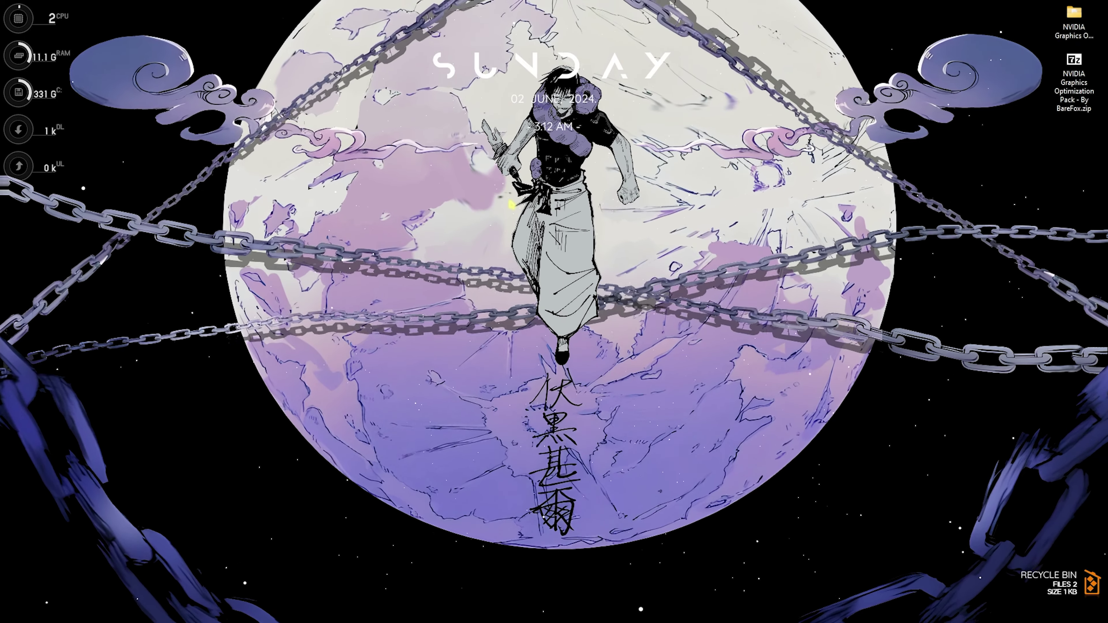
- Search 'control panel' from Start and open NVIDIA Control Panel's Manage 3D settings
key(super)
text(control panel)
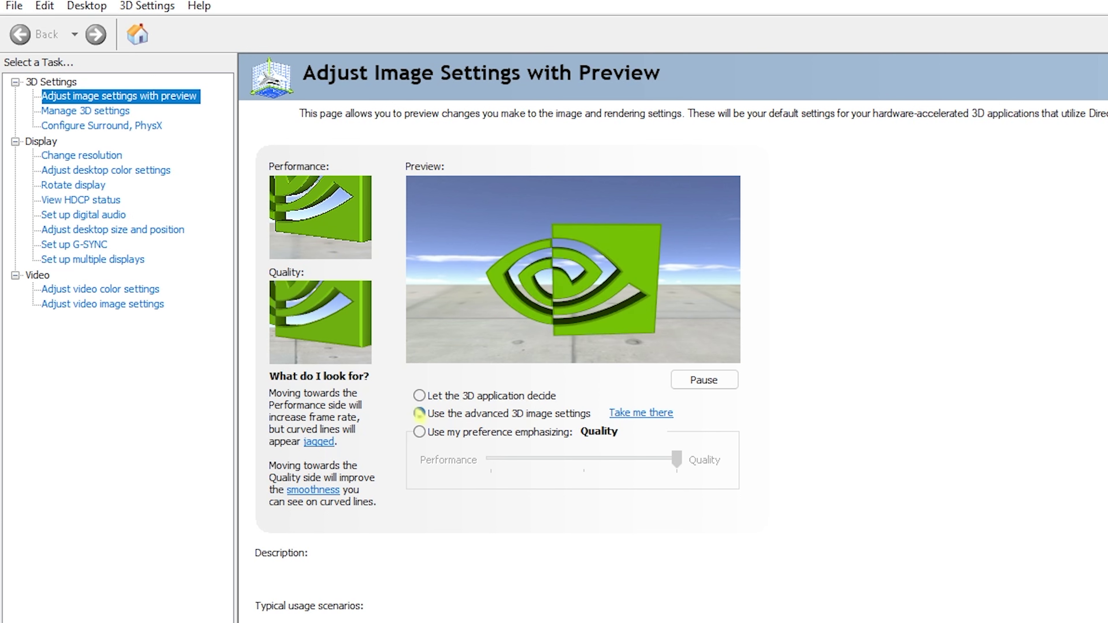
mouse_move(434, 423)
mouse_move(541, 430)
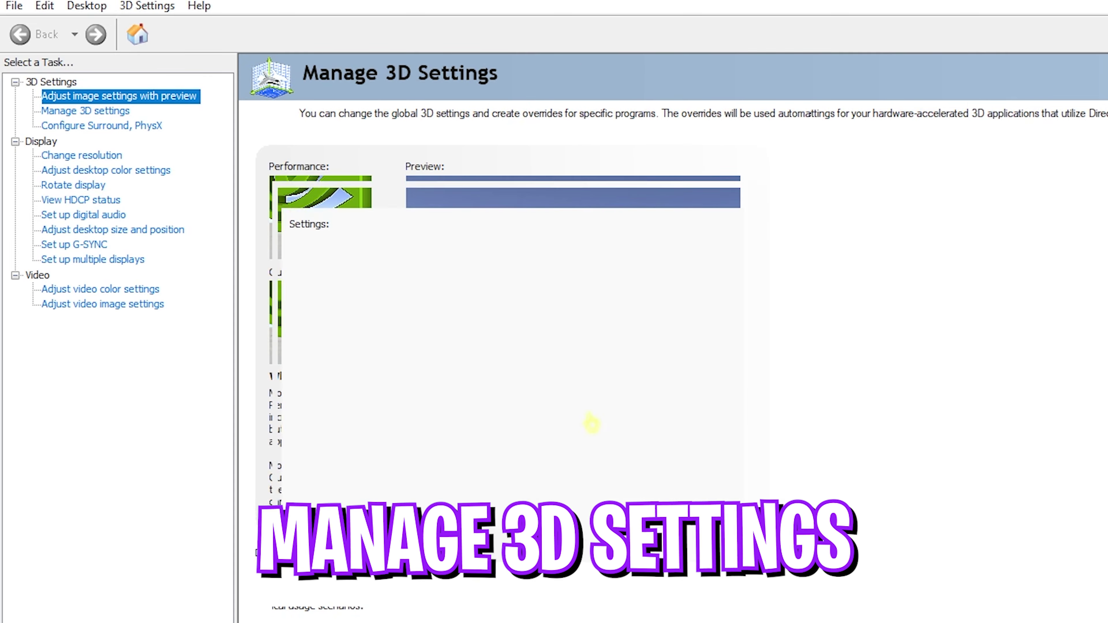
- Turn global Image Scaling on with 75% sharpening
mouse_move(463, 302)
click(323, 267)
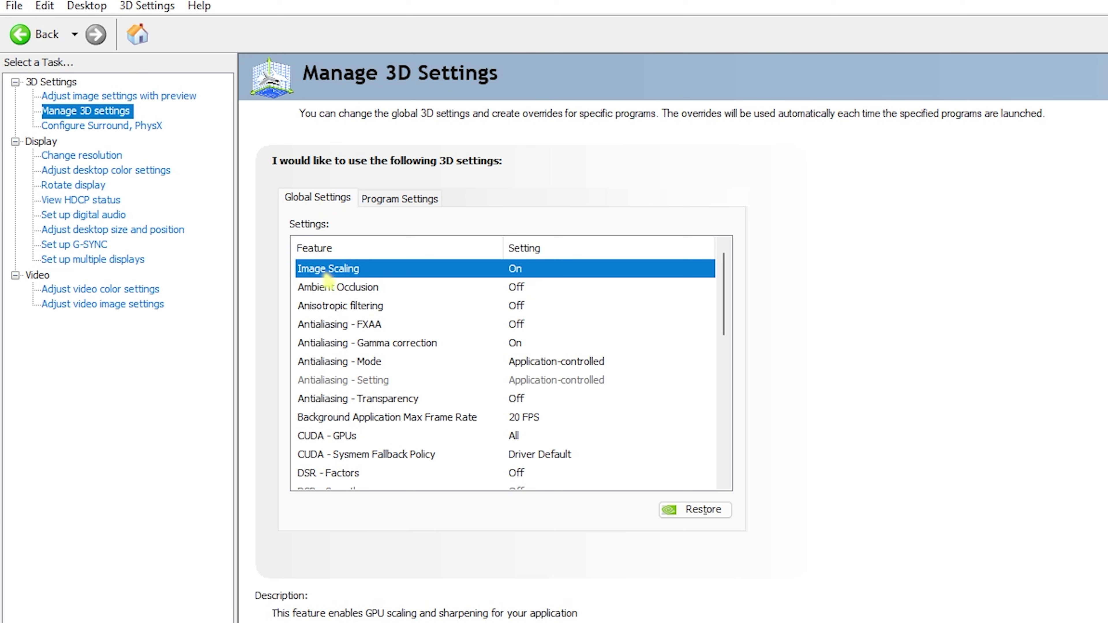
click(556, 273)
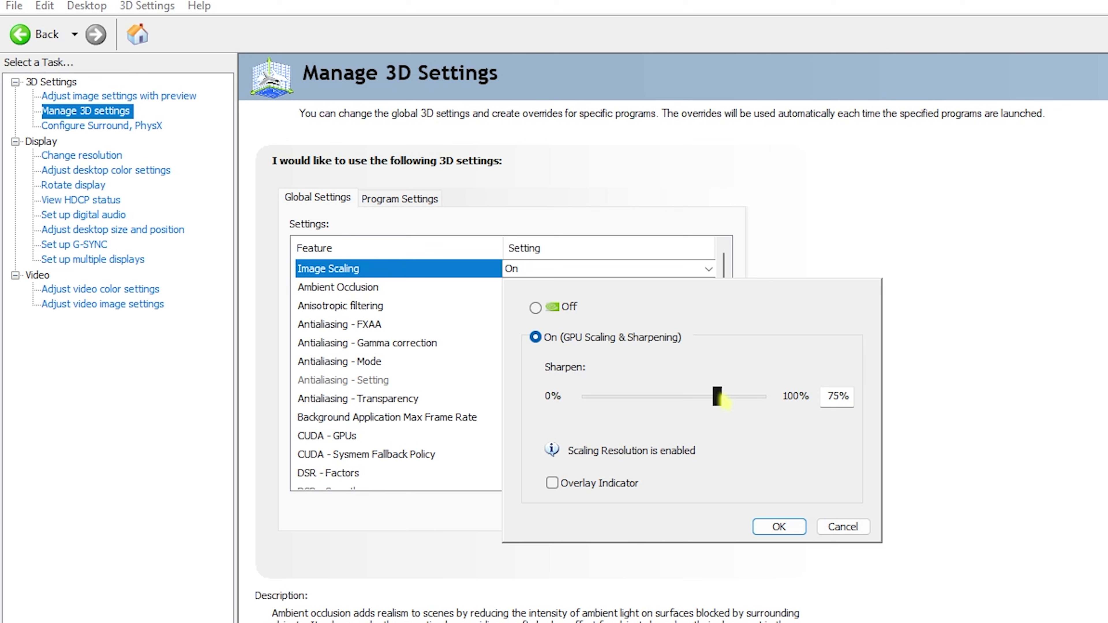
click(351, 288)
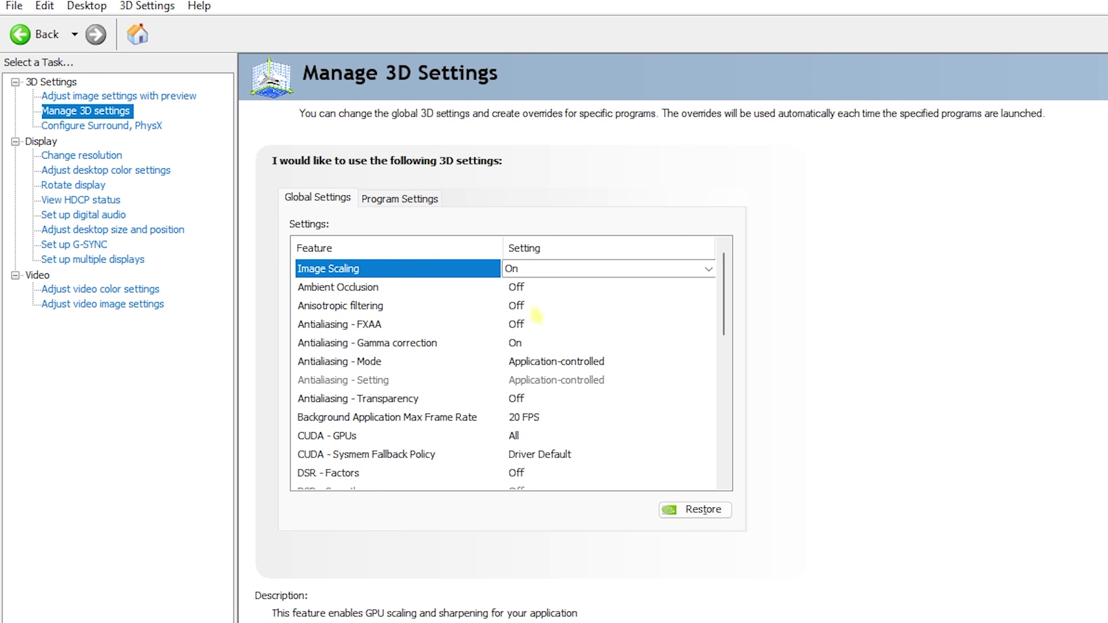
- Set Anisotropic filtering to Off
click(537, 315)
click(537, 314)
click(537, 317)
click(537, 316)
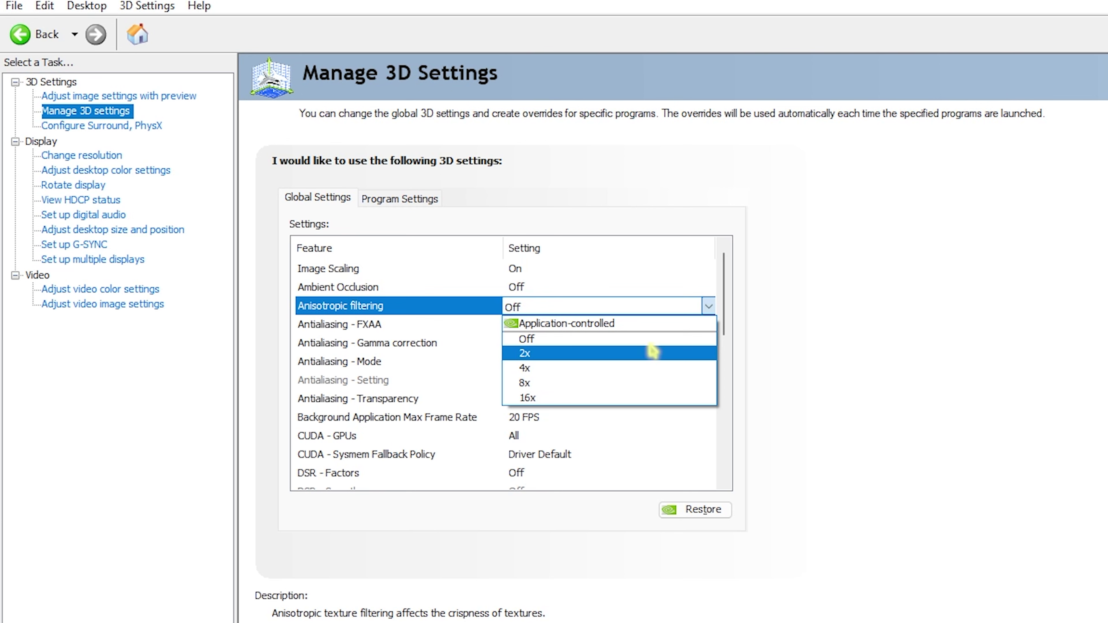
click(324, 322)
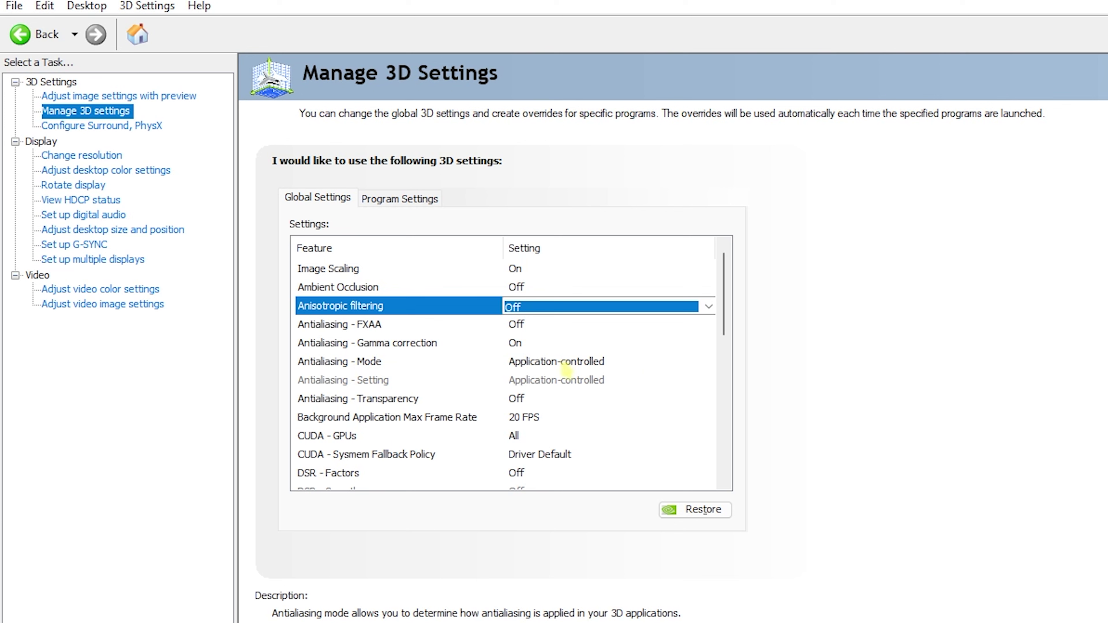
- Cap Background Application Max Frame Rate at 20 FPS
scroll(566, 371, down, 1)
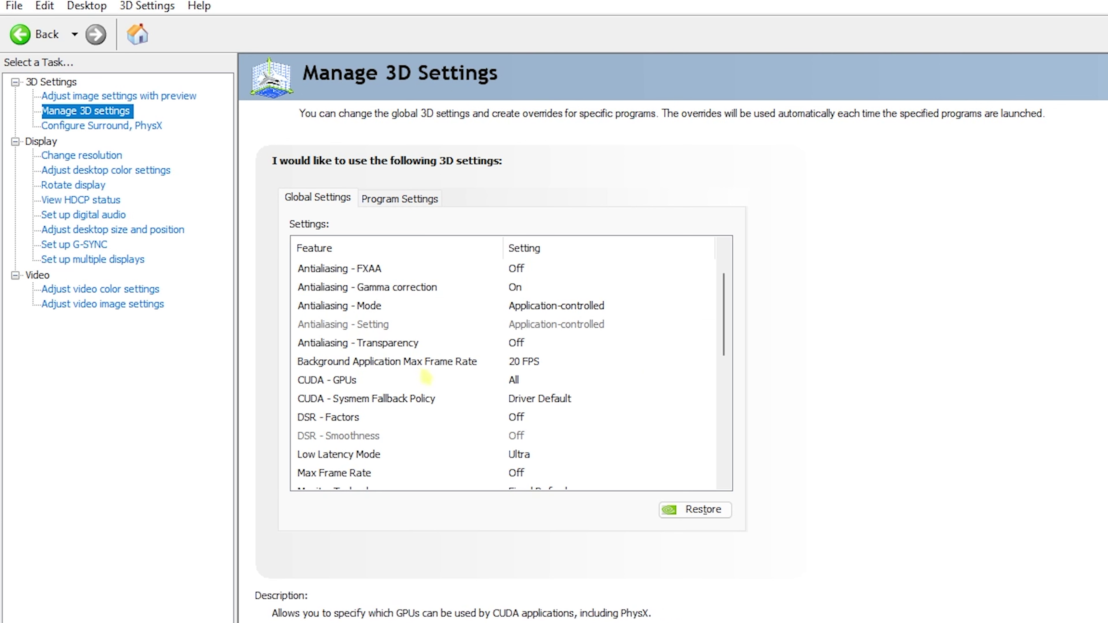
click(438, 373)
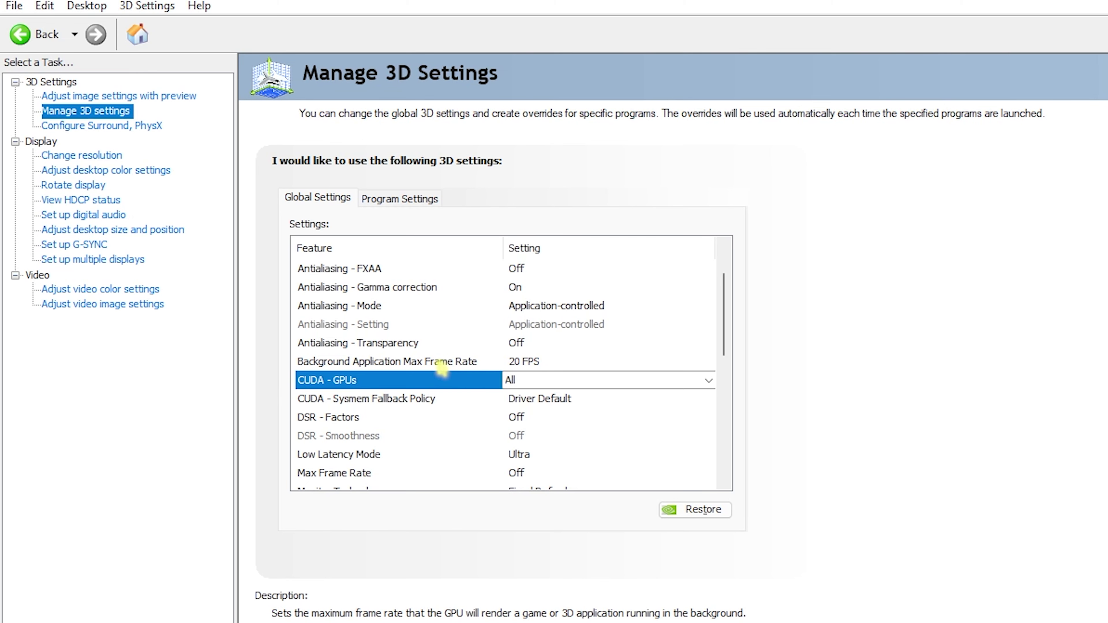
click(525, 362)
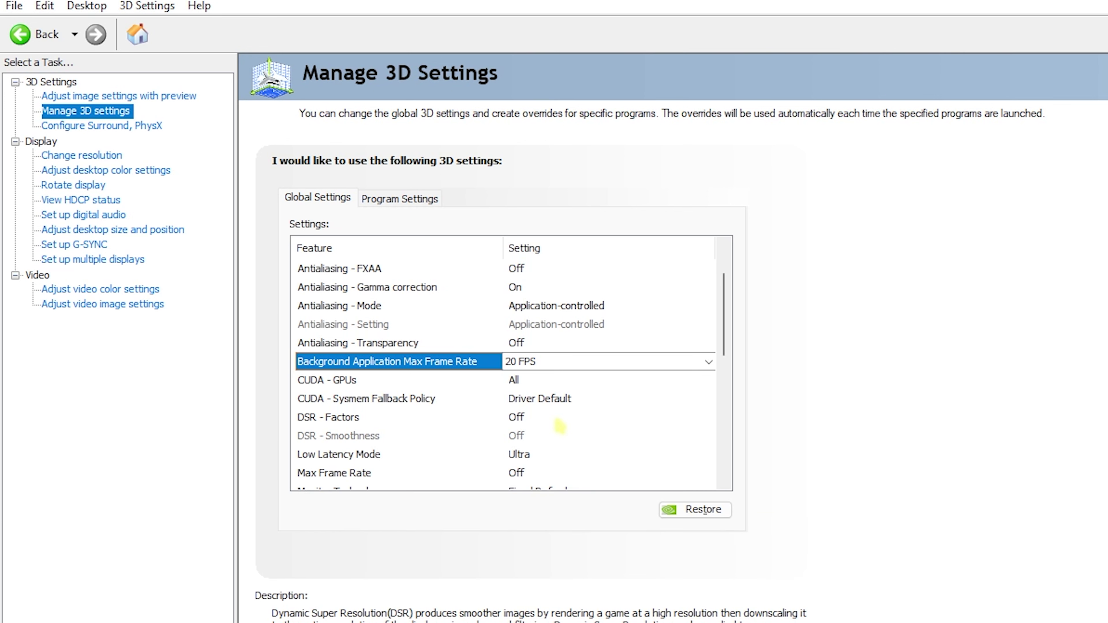
click(564, 367)
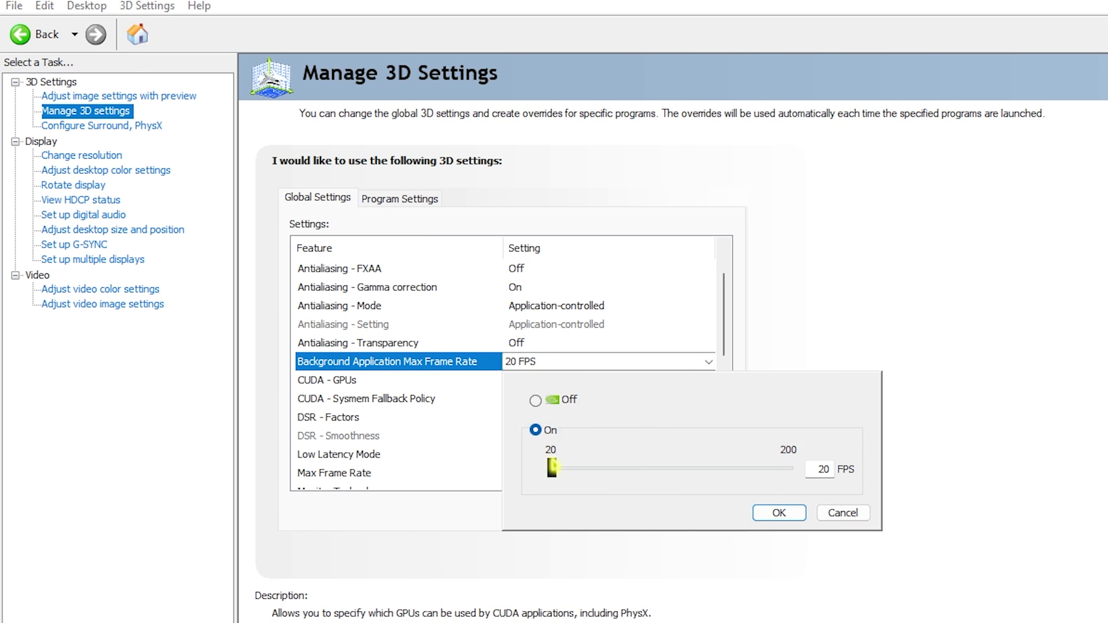
drag(552, 467, 652, 482)
click(672, 544)
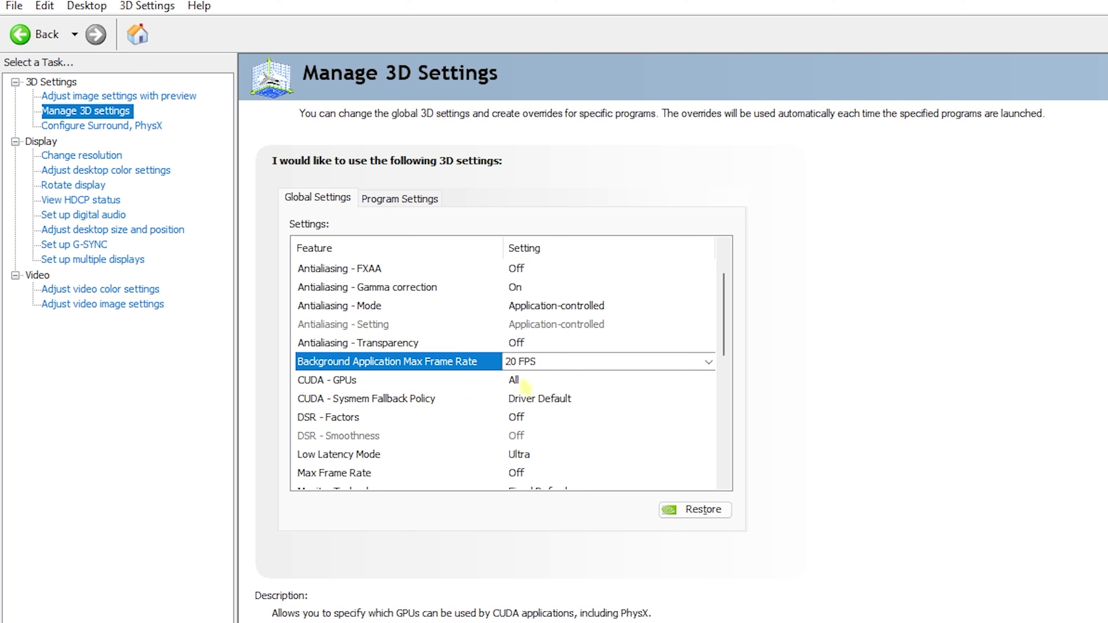
- Keep CUDA - GPUs at All and Sysmem Fallback Policy at Driver Default
click(519, 380)
click(519, 381)
click(520, 395)
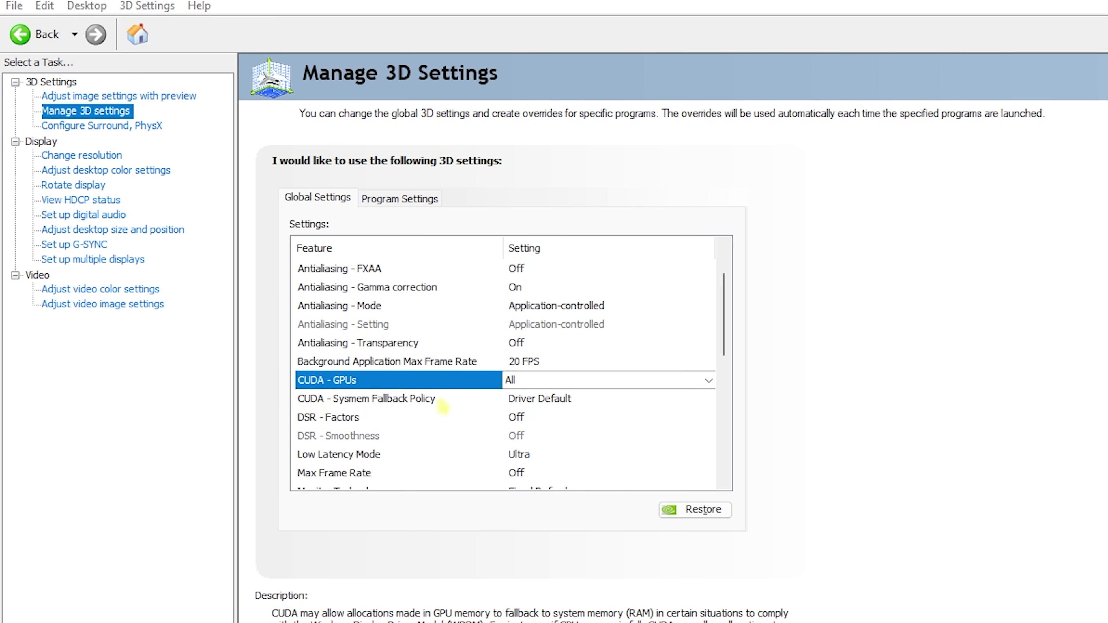
click(551, 406)
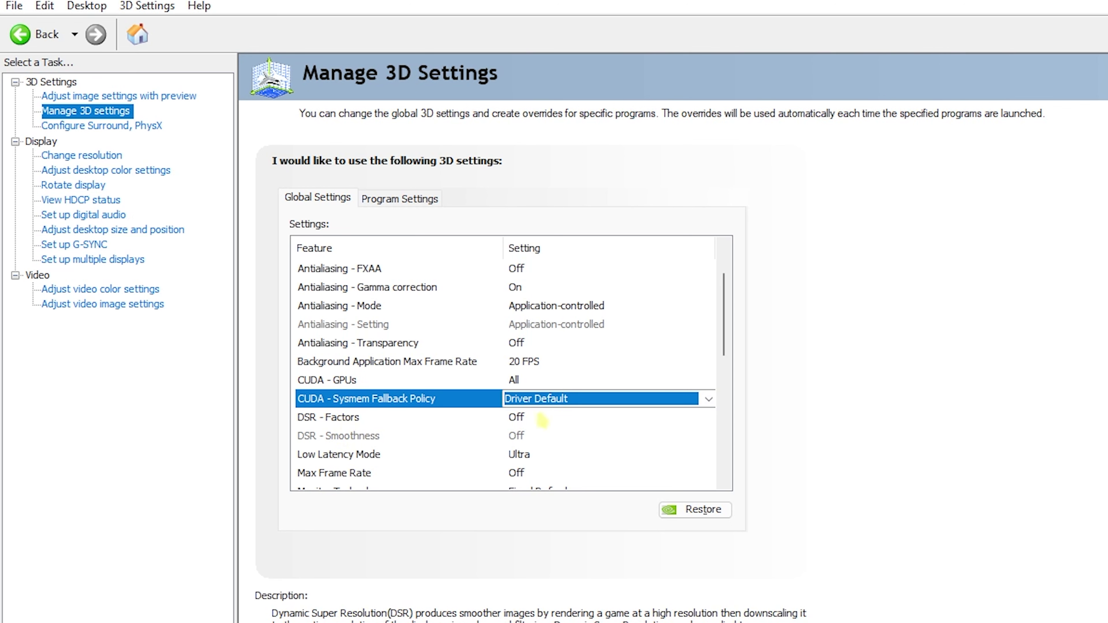
scroll(542, 420, down, 1)
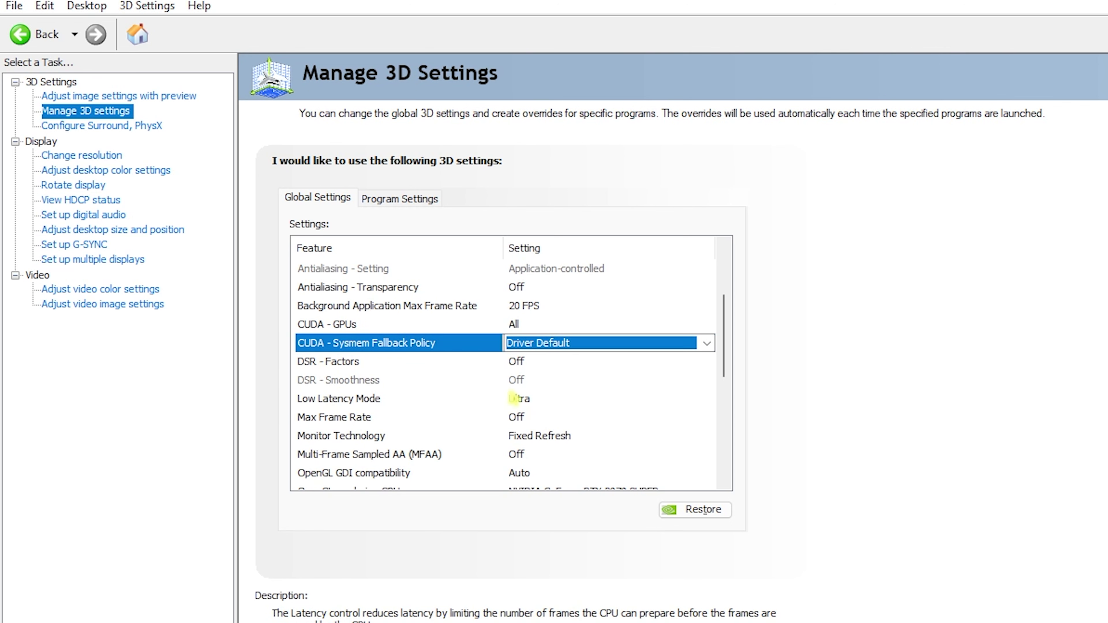
click(515, 398)
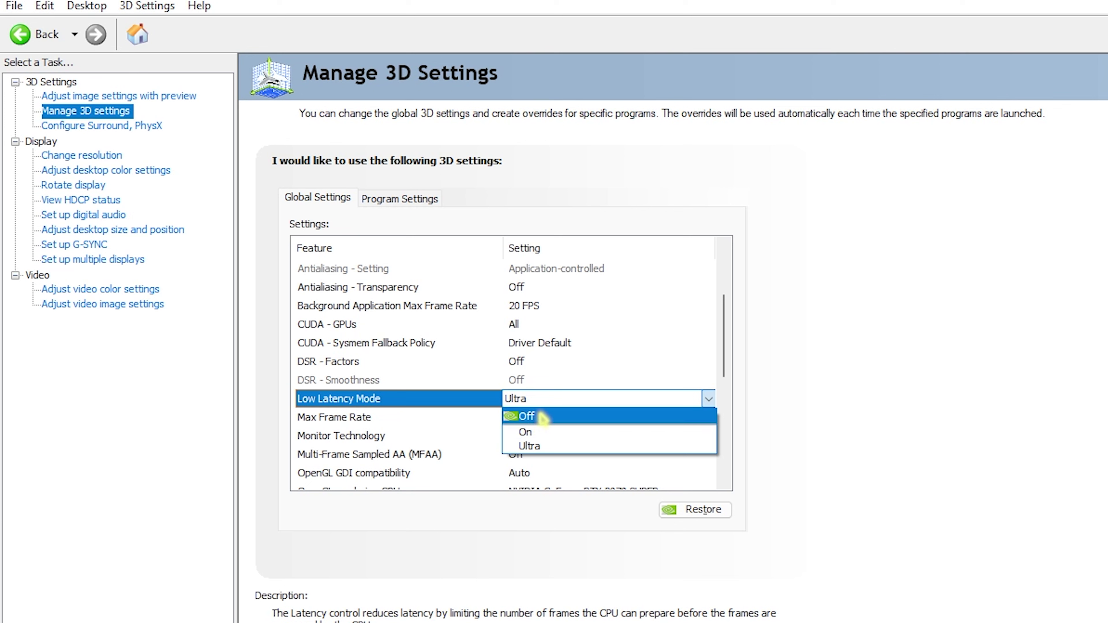
- Set Low Latency Mode to Ultra and keep Shader Cache Size at 10 GB
key(Escape)
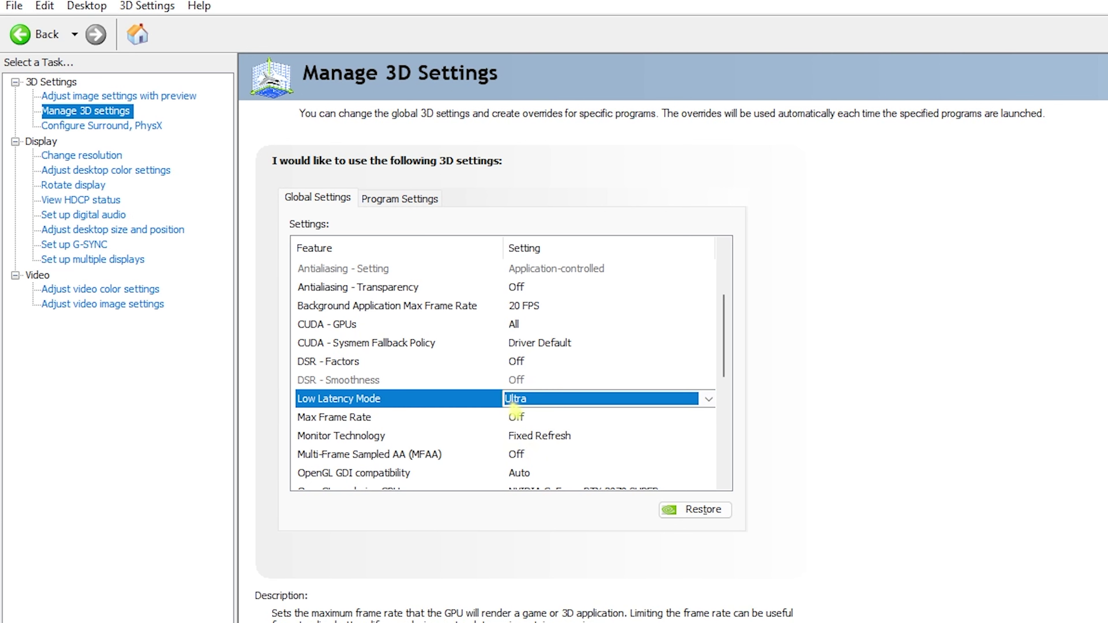
scroll(333, 422, down, 1)
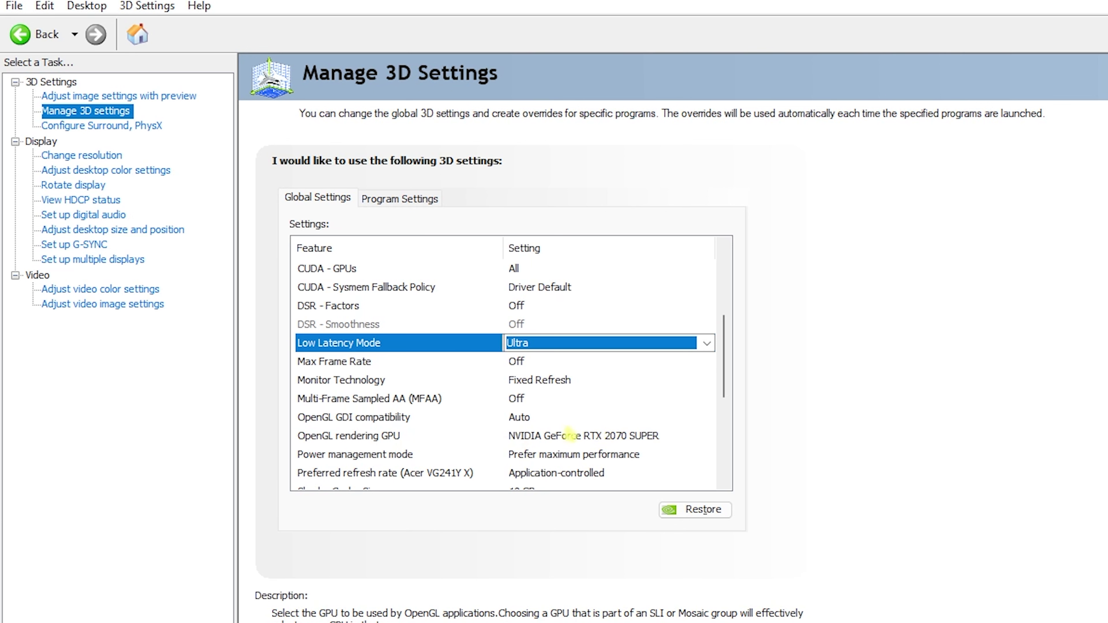
scroll(414, 417, down, 1)
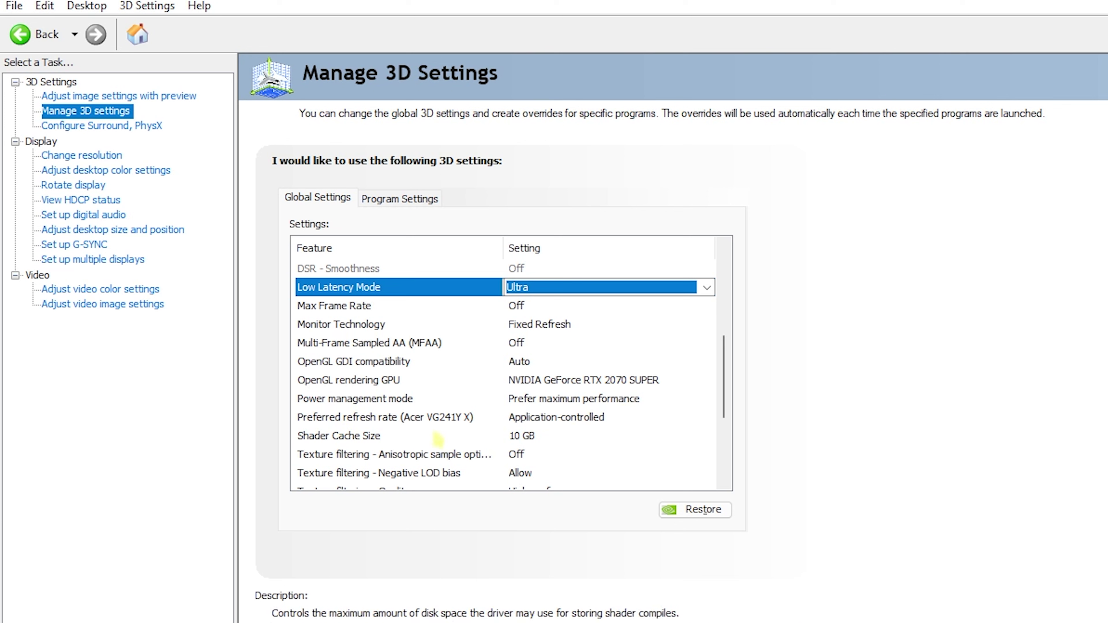
click(541, 438)
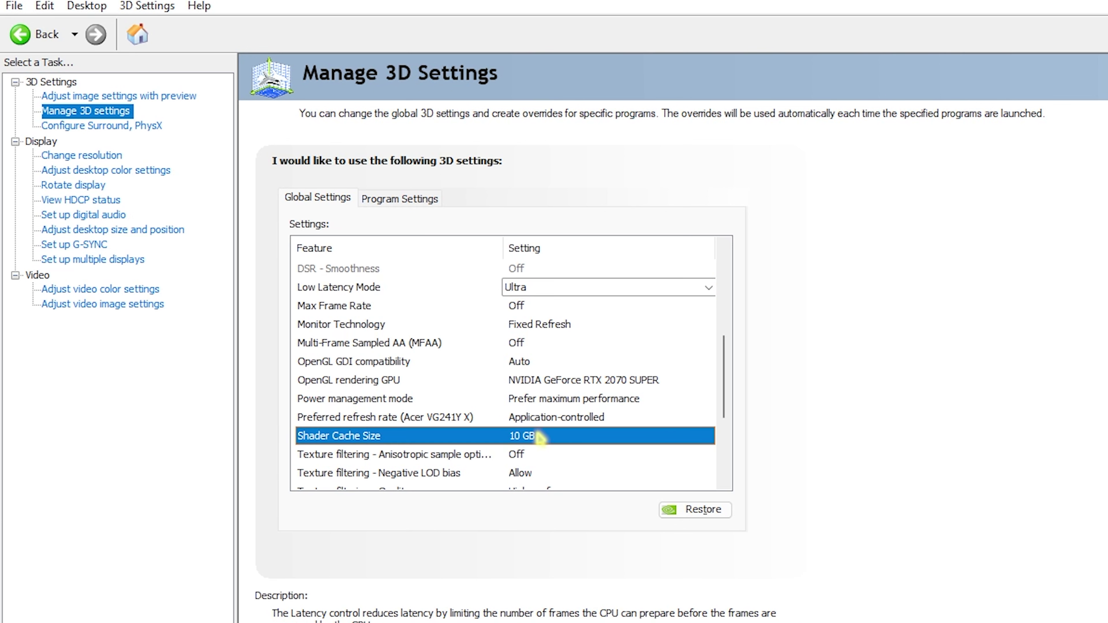
click(541, 438)
click(708, 436)
- Turn Threaded optimization On
scroll(328, 314, down, 3)
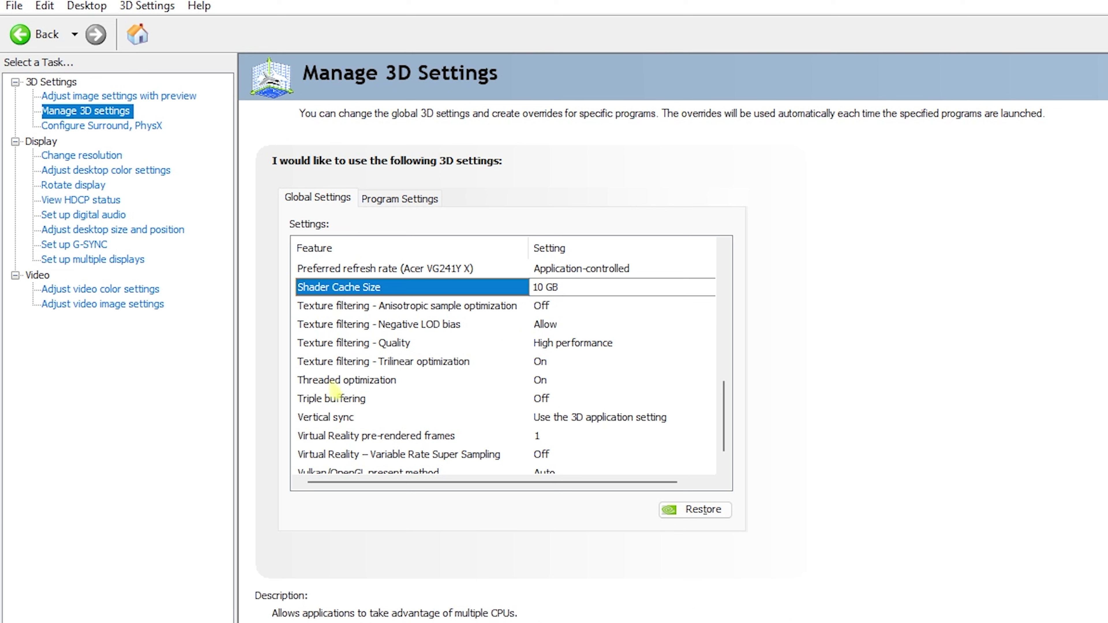
click(342, 384)
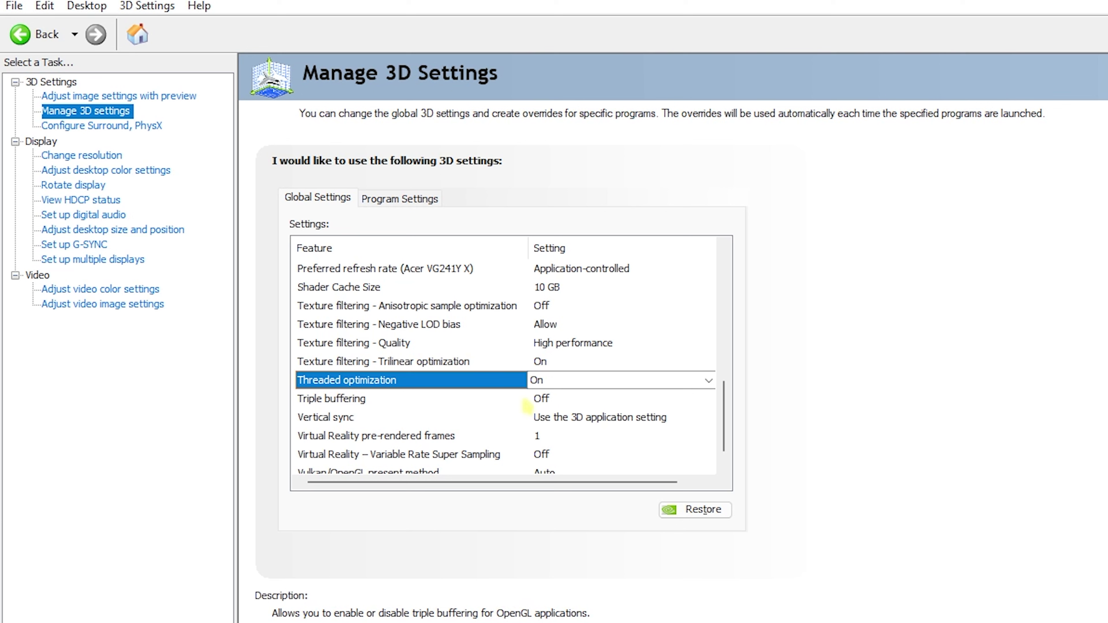
scroll(409, 397, down, 1)
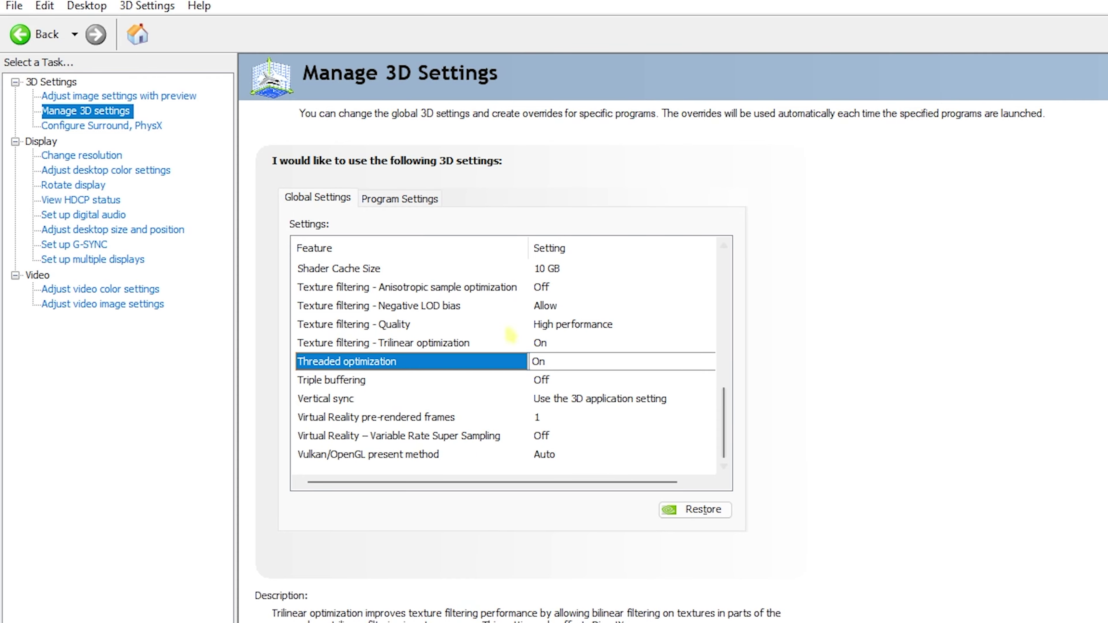
click(107, 127)
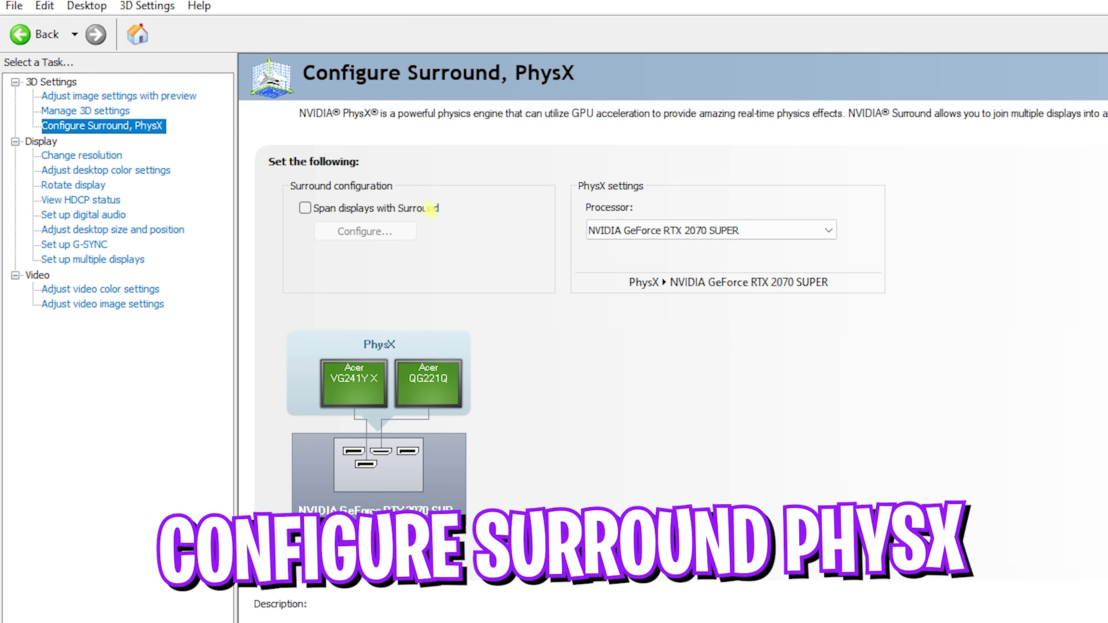
- Leave the PhysX processor on the NVIDIA GeForce RTX 2070 SUPER
click(628, 231)
click(630, 278)
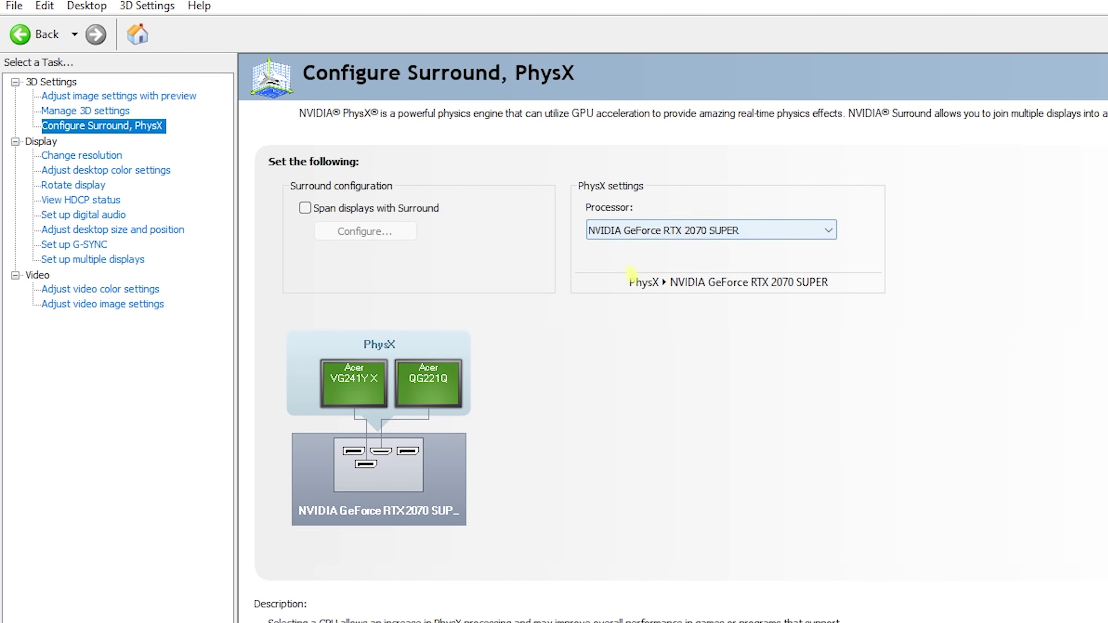
click(78, 156)
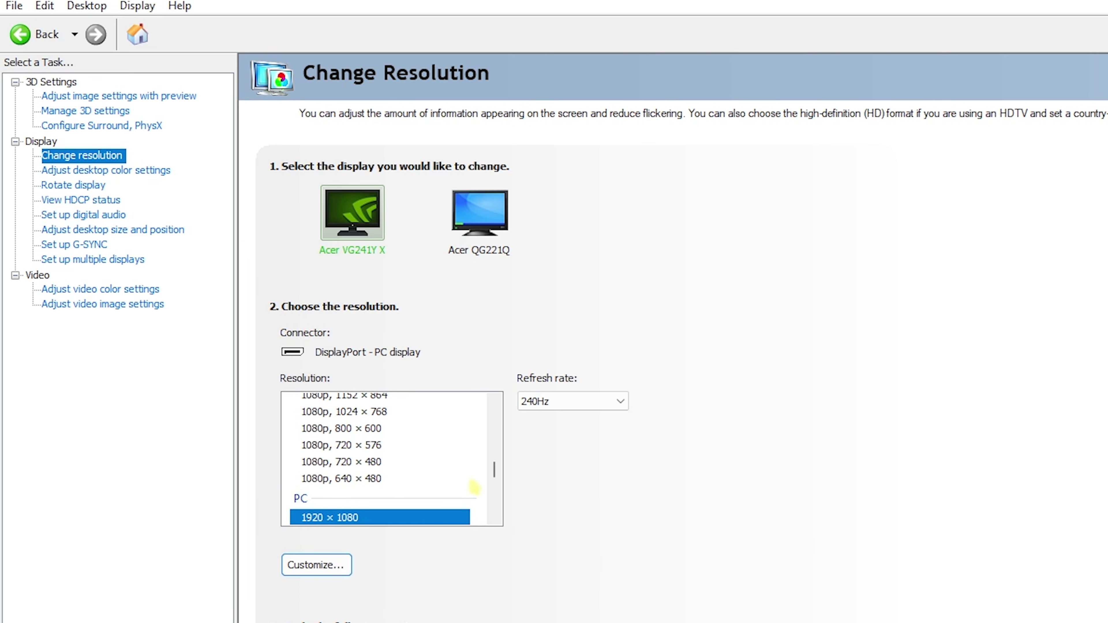
- Confirm the Acer VG241Y X refresh rate stays at 240Hz
scroll(437, 480, up, 10)
scroll(389, 449, down, 1)
scroll(384, 446, down, 3)
scroll(331, 437, up, 1)
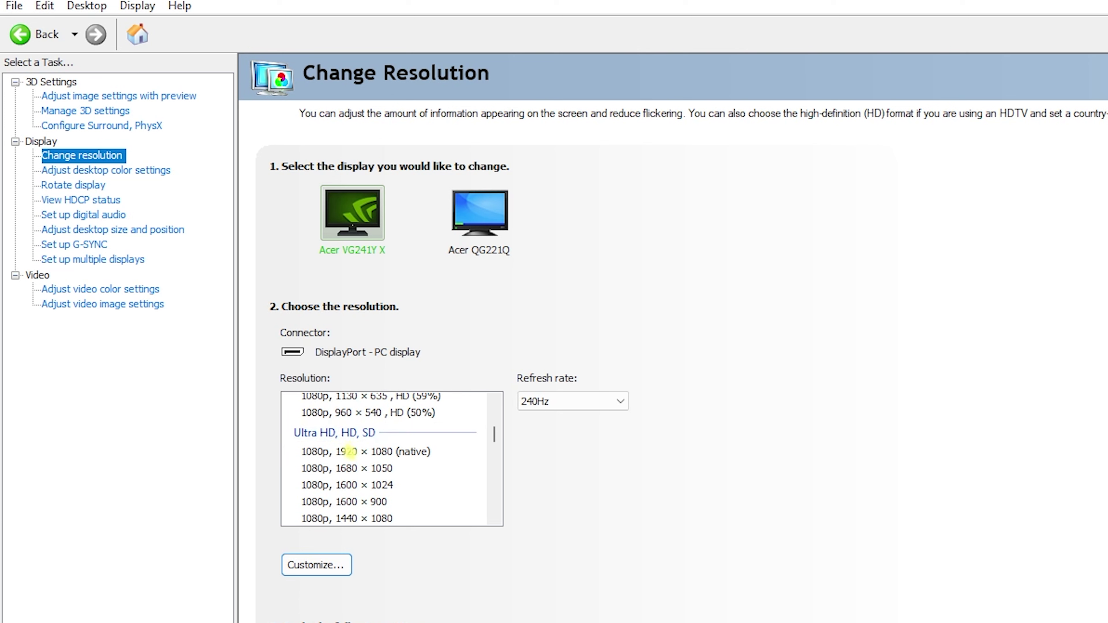
scroll(358, 454, down, 8)
scroll(376, 471, up, 1)
scroll(376, 471, up, 3)
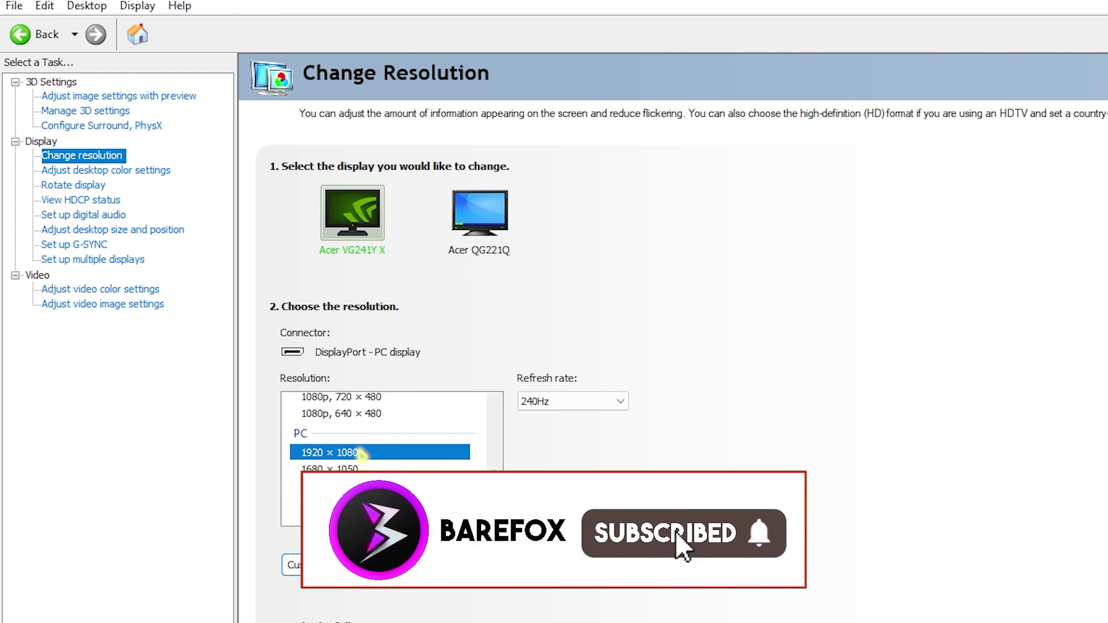
click(550, 402)
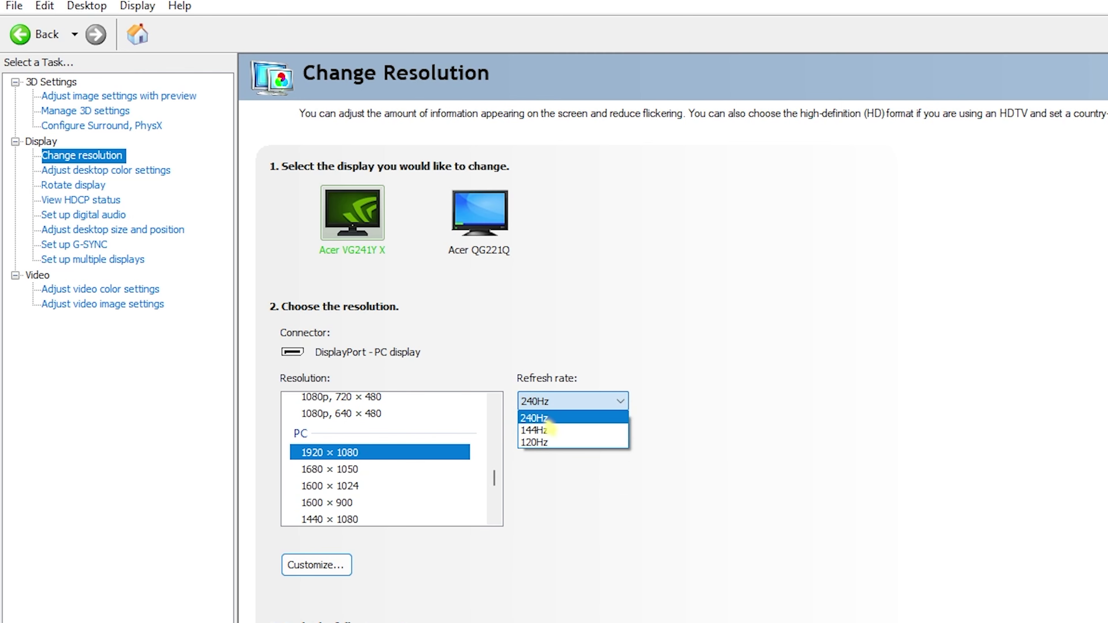
click(540, 420)
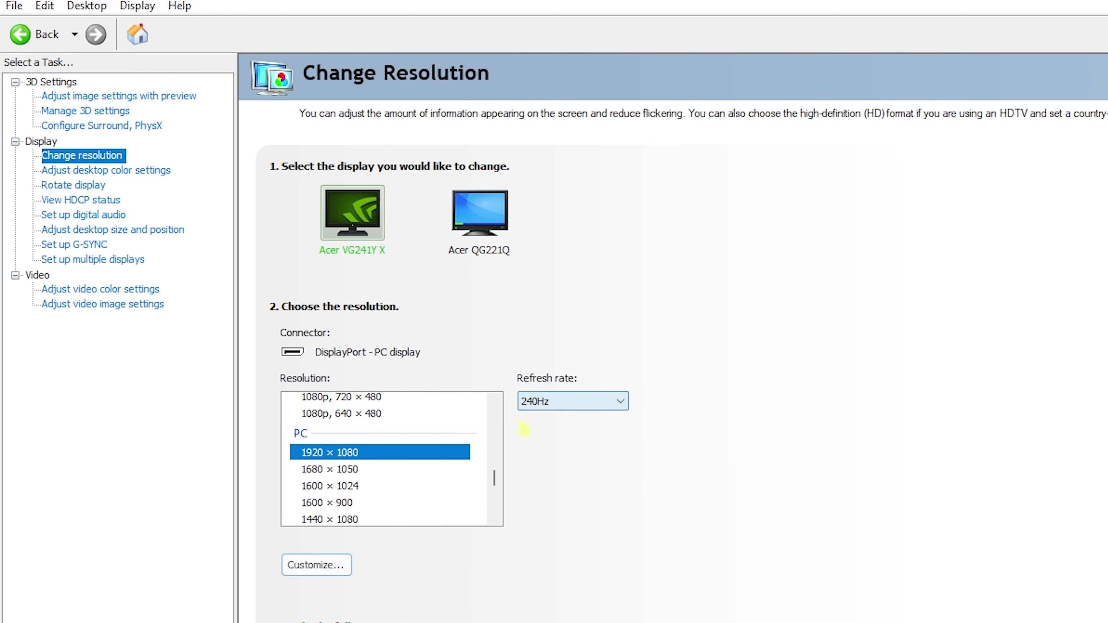
- Reselect the PC 1920 × 1080 resolution and keep its 240Hz refresh rate
scroll(408, 425, up, 5)
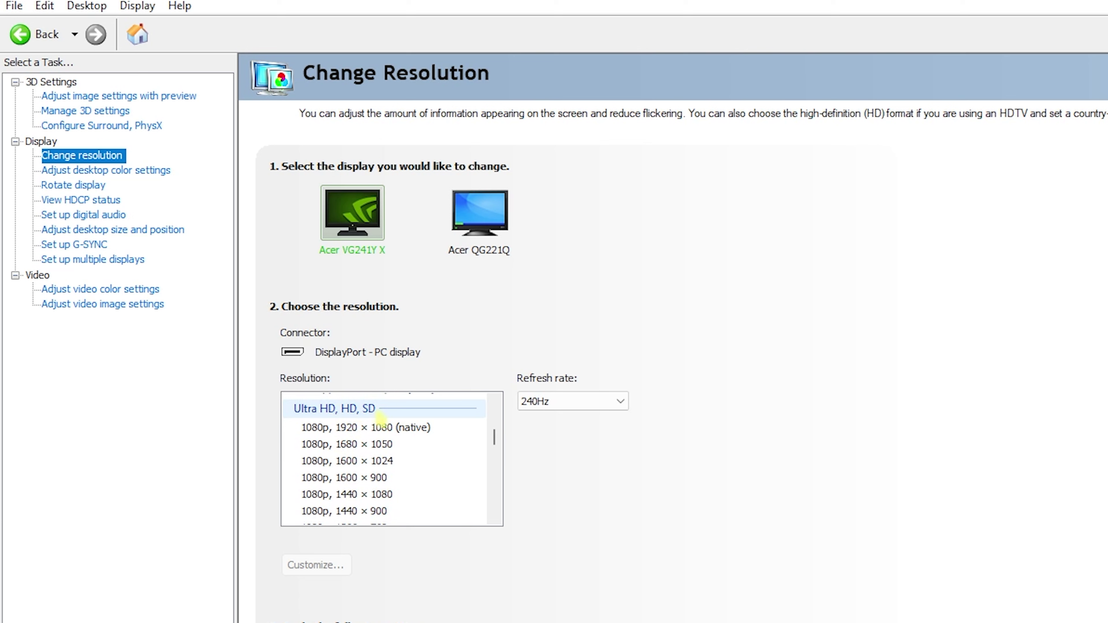
click(355, 430)
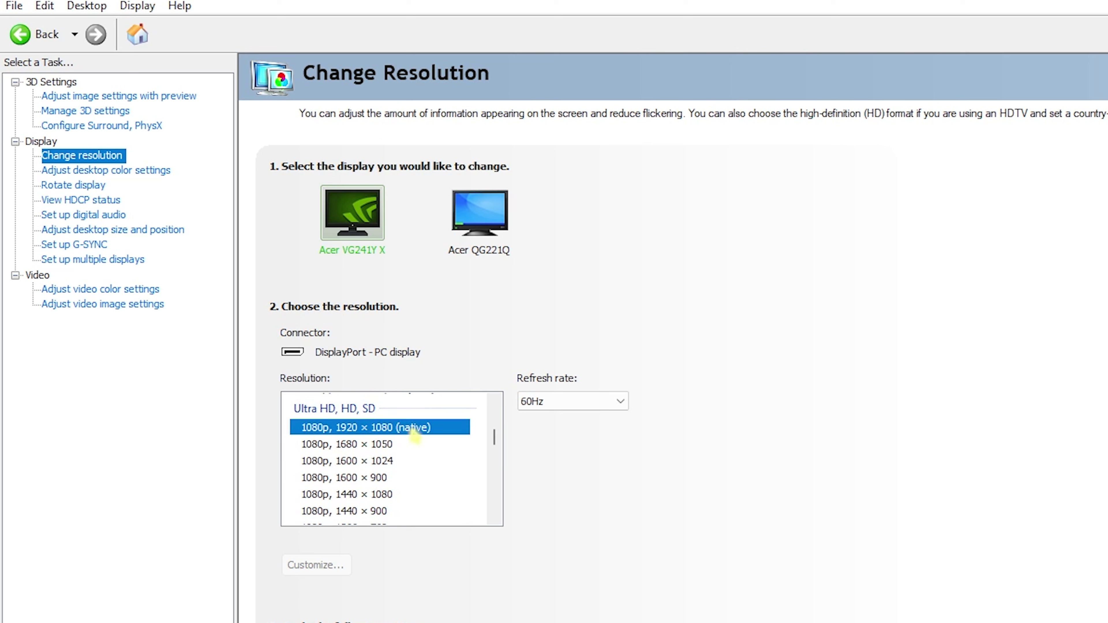
key(Tab)
key(alt+Down)
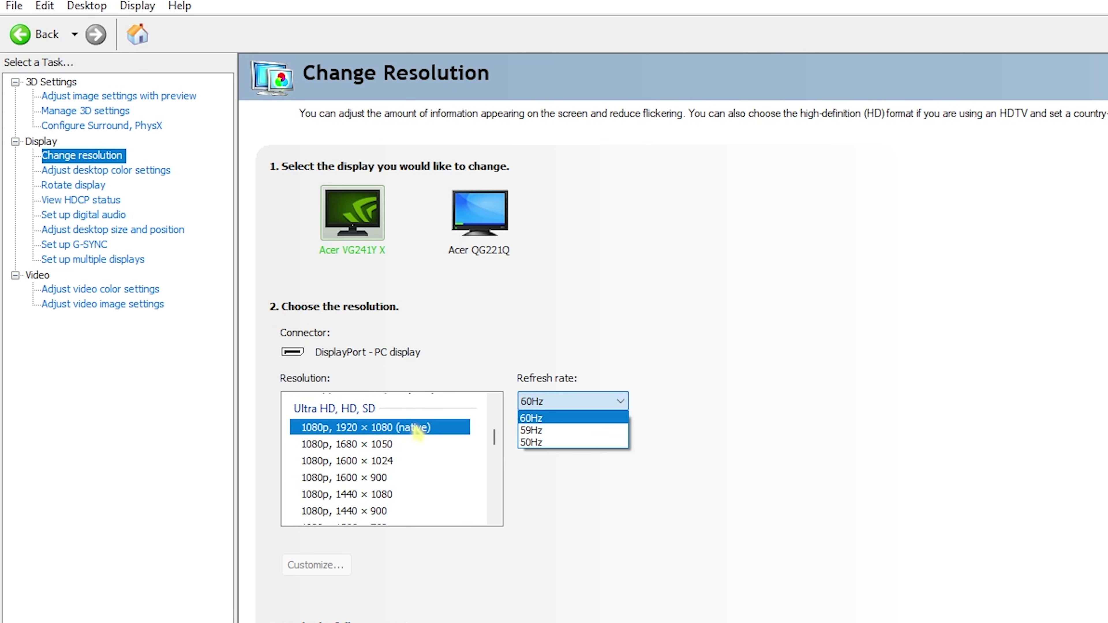
scroll(389, 457, down, 7)
click(321, 452)
click(323, 454)
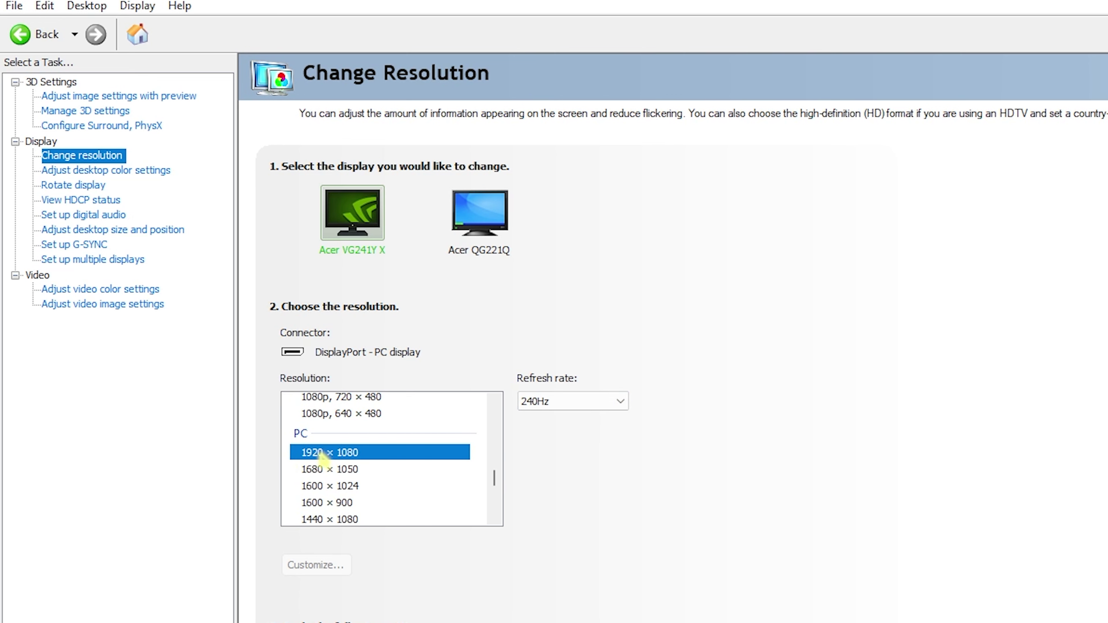
click(567, 403)
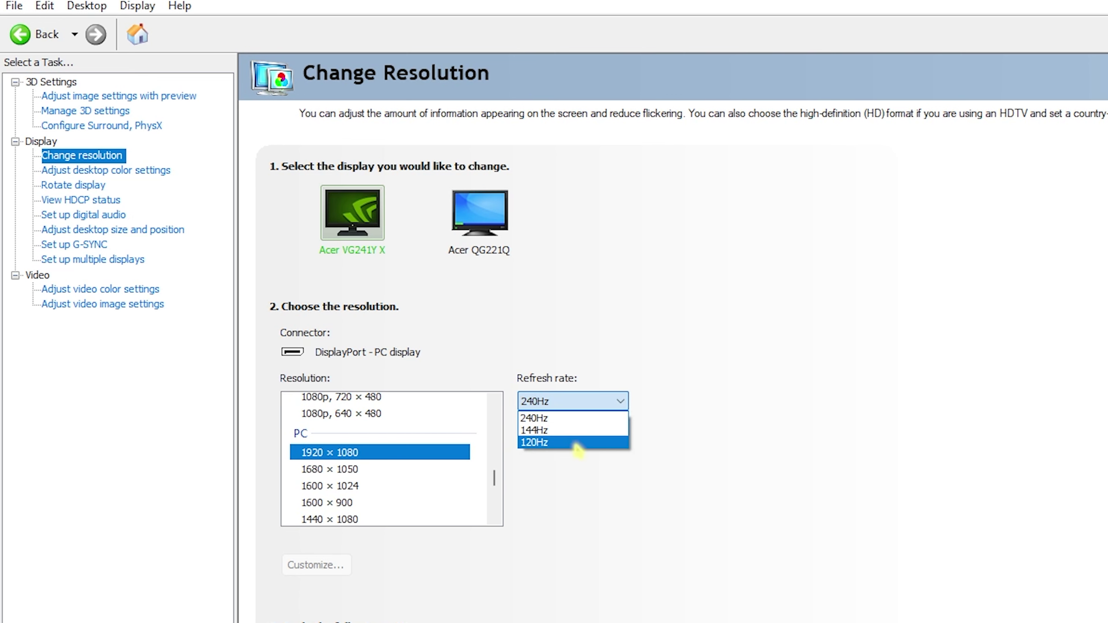
click(566, 421)
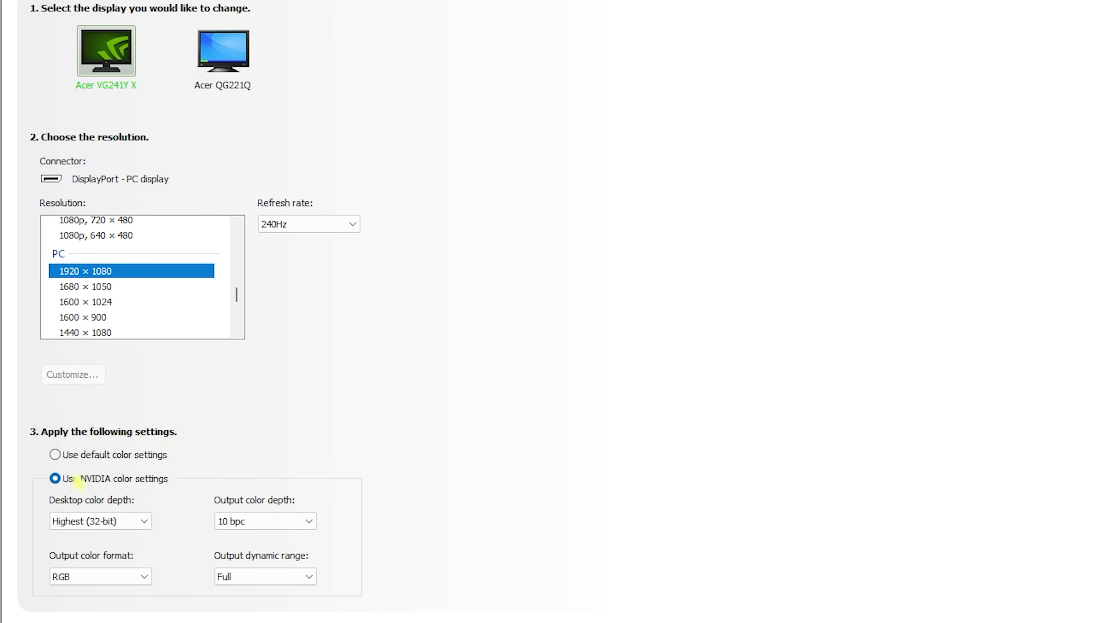
- Set the main display to Highest (32-bit), 10 bpc, RGB, Full output colour
scroll(131, 480, down, 1)
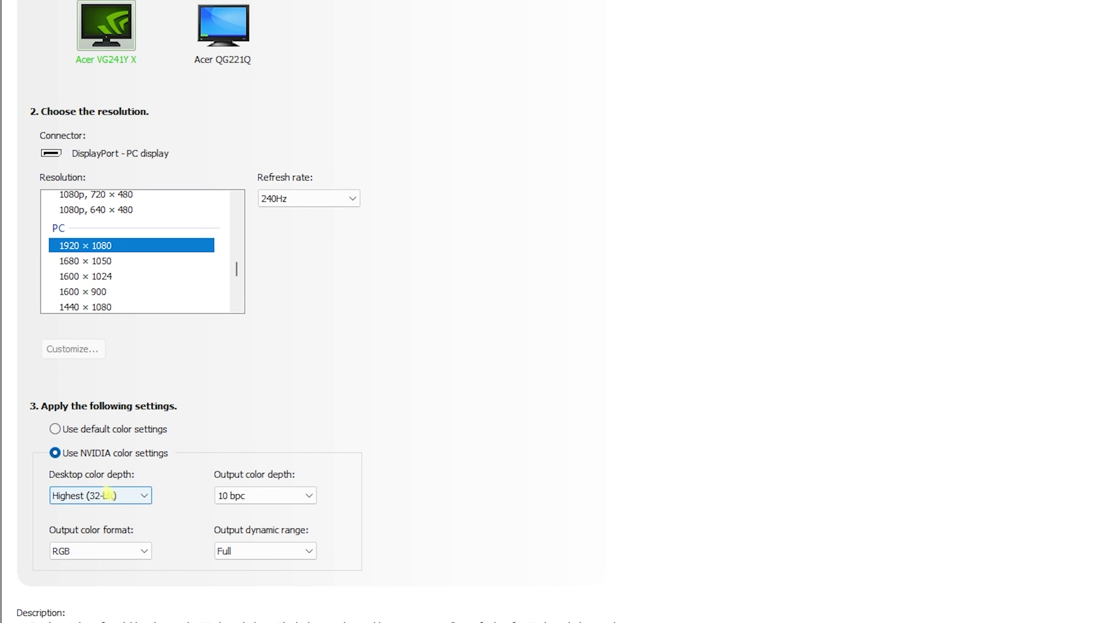
click(124, 498)
click(79, 512)
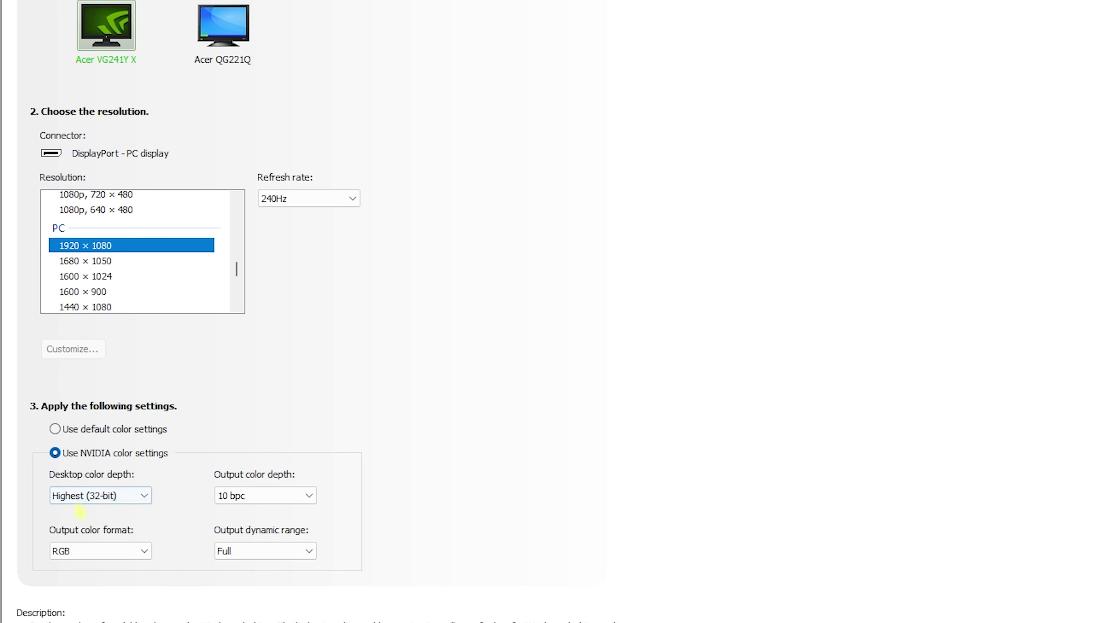
click(261, 495)
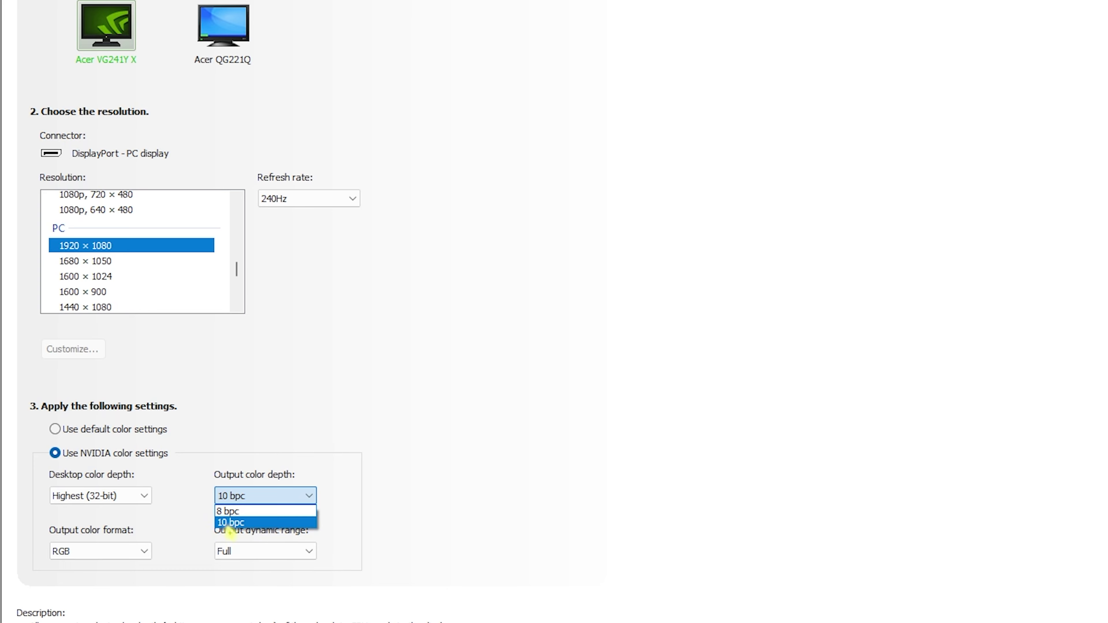
click(130, 558)
click(126, 553)
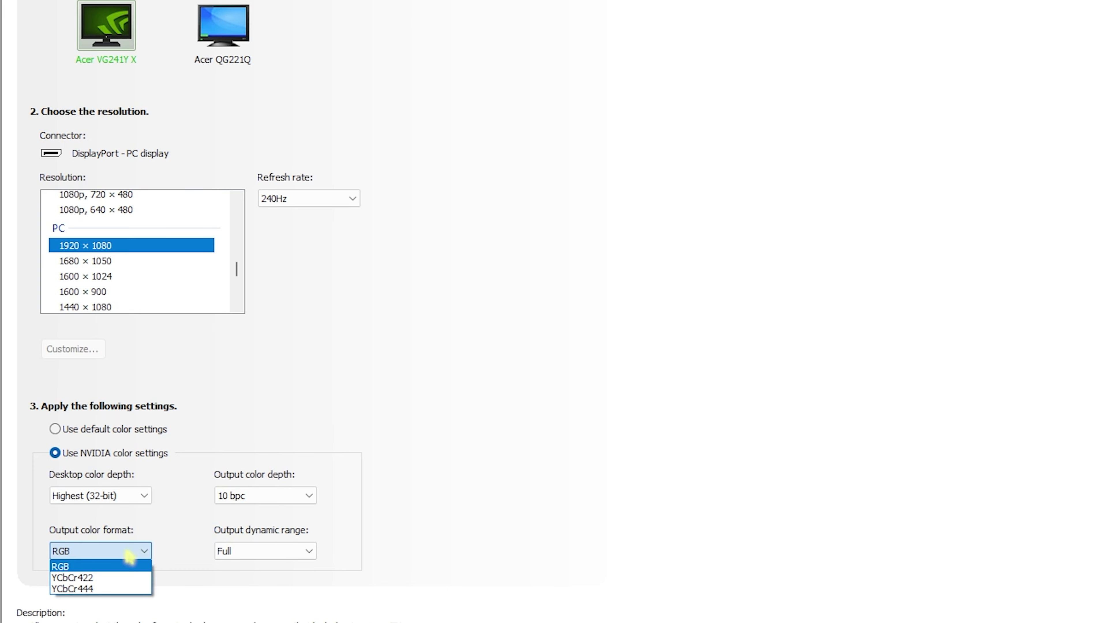
click(87, 568)
click(265, 554)
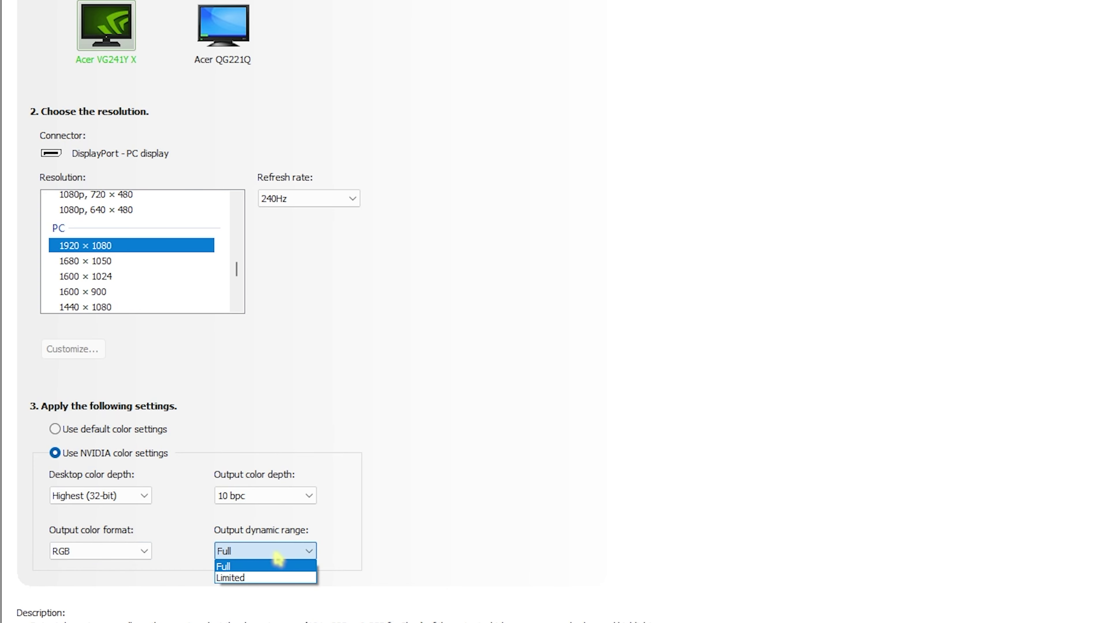
click(250, 568)
- Set the Acer QG221Q monitor to 8 bpc output colour depth
scroll(110, 366, up, 1)
click(223, 67)
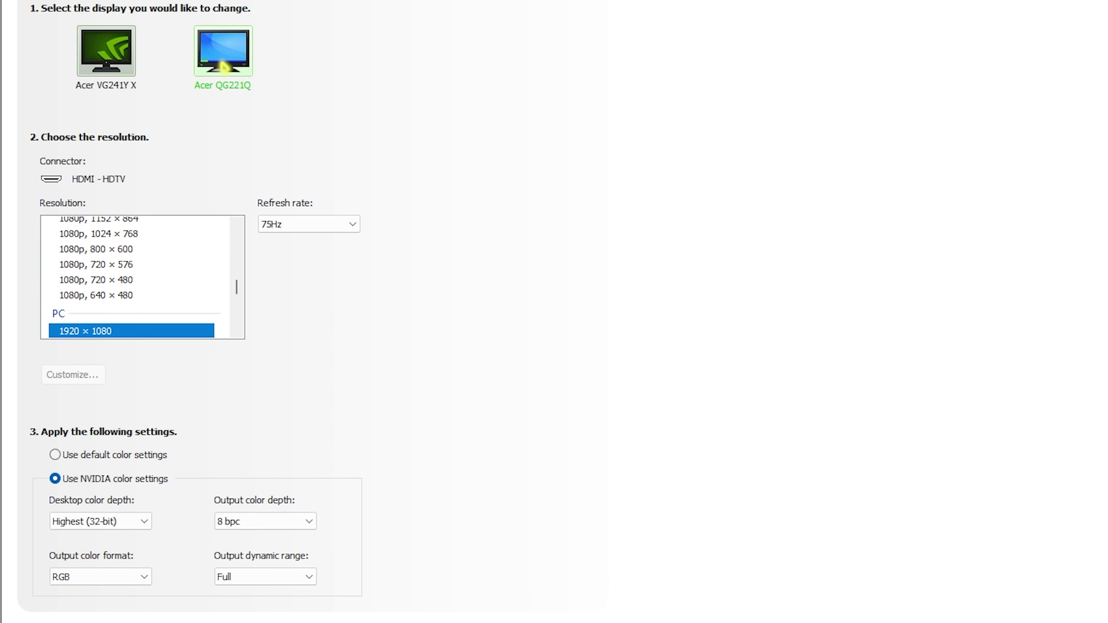
click(236, 522)
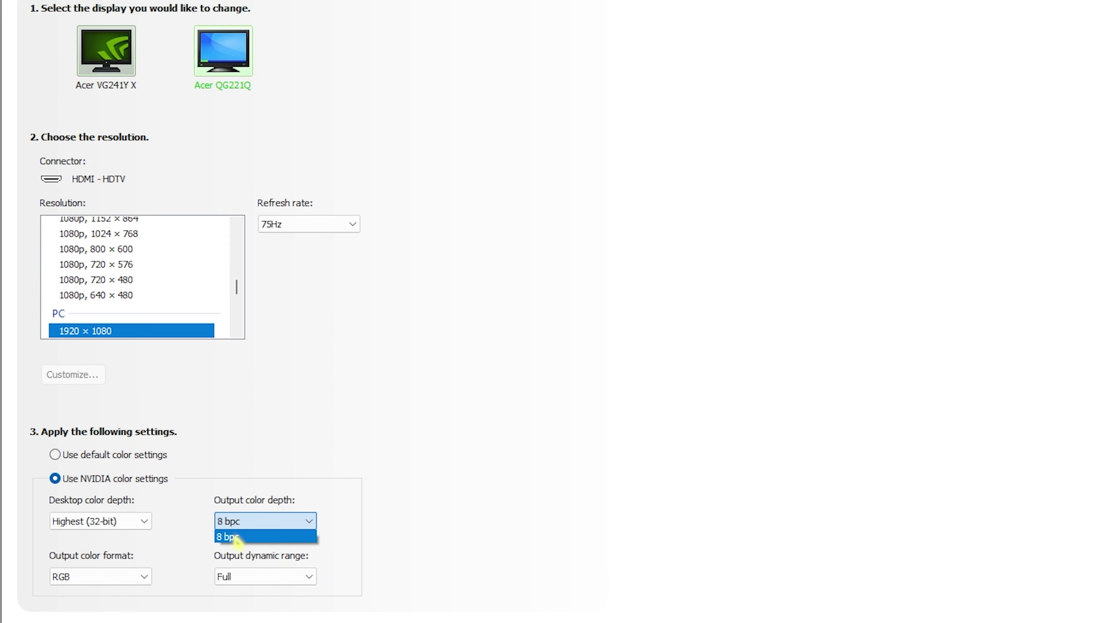
click(124, 66)
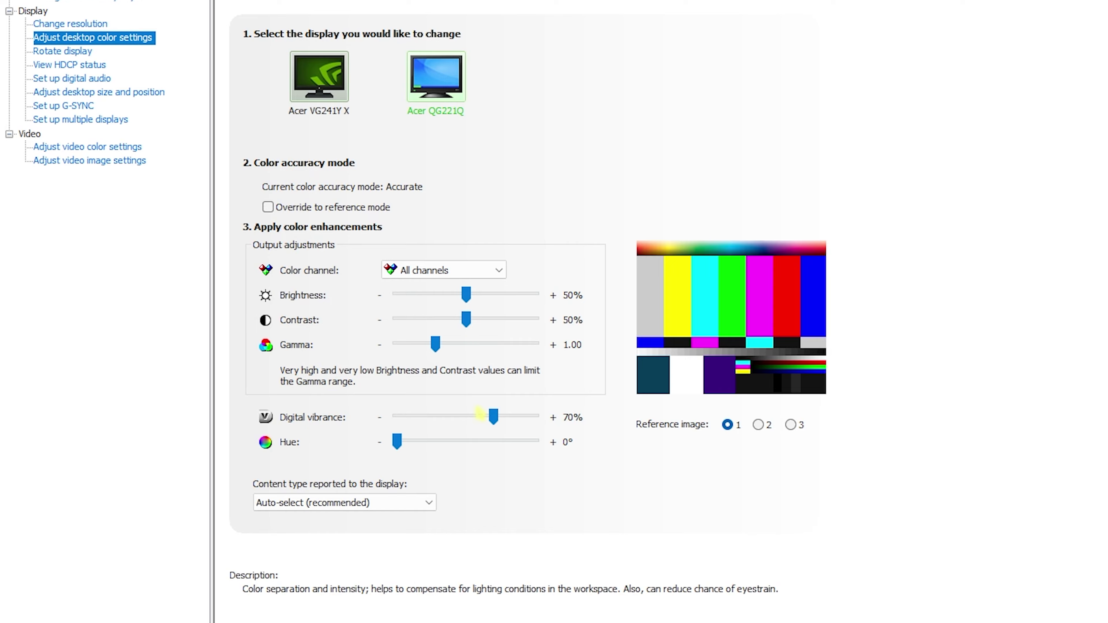
click(53, 148)
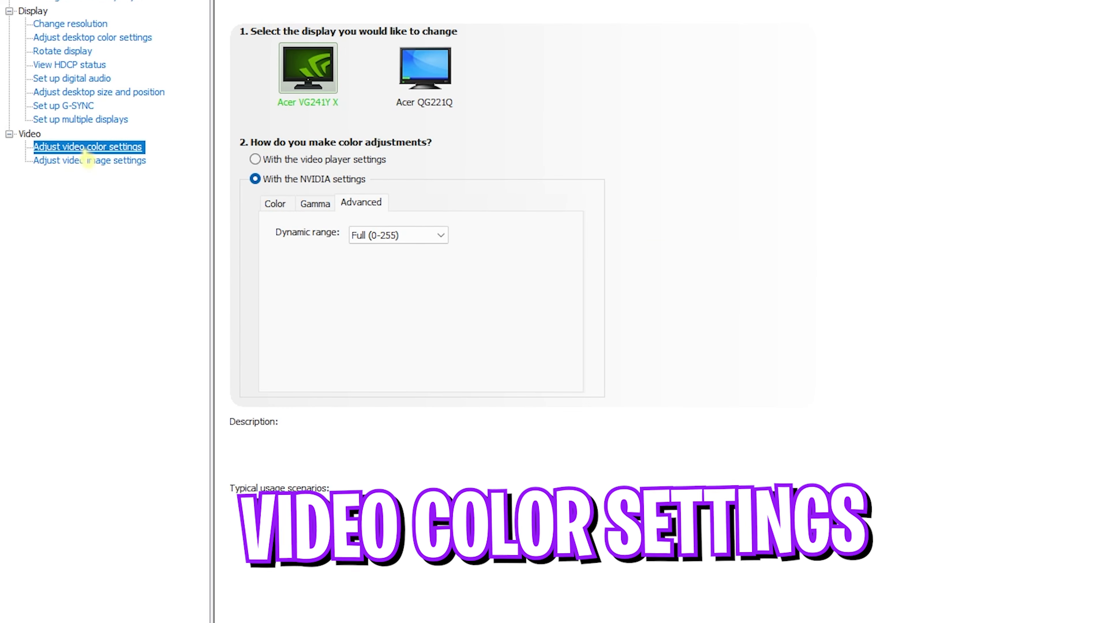
- Set advanced video Dynamic range to Full (0-255) and accept the new desktop configuration
mouse_move(293, 160)
mouse_move(295, 180)
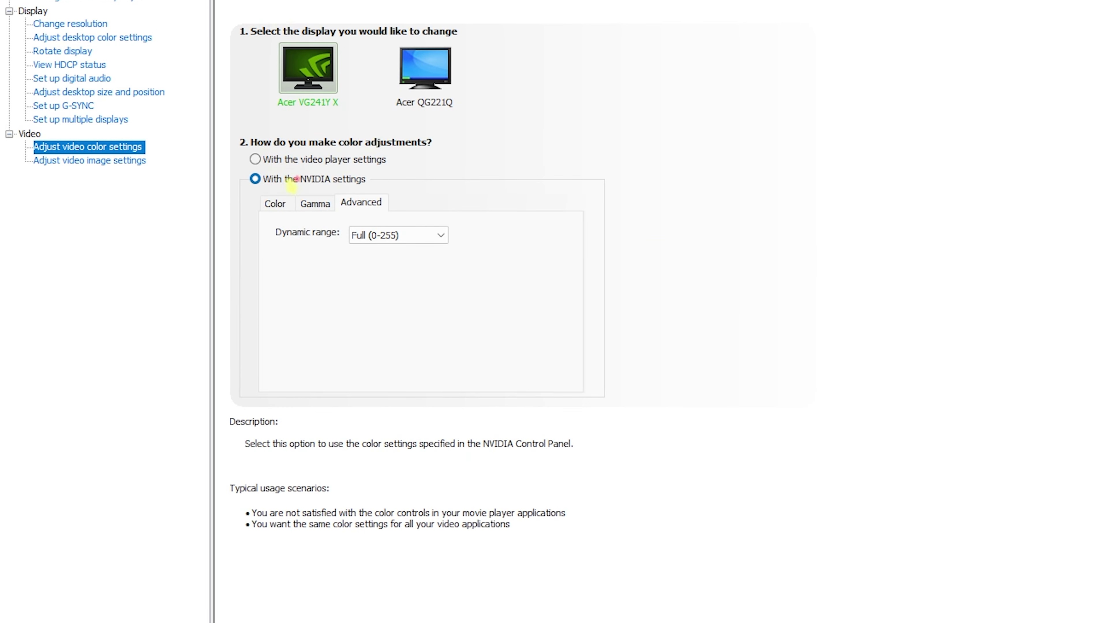
click(354, 180)
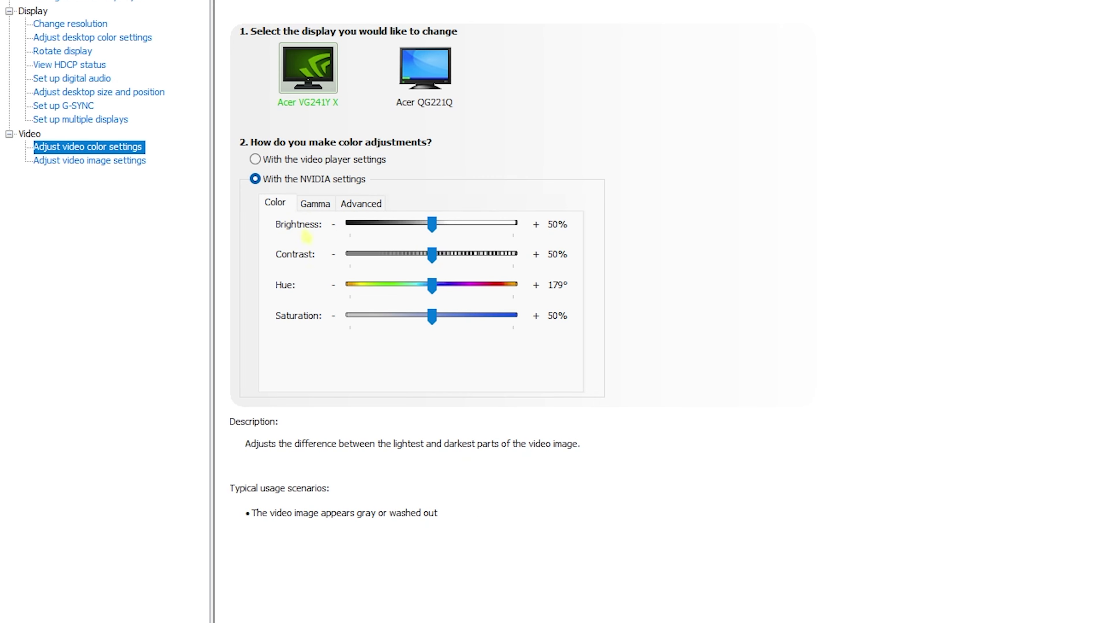
click(357, 205)
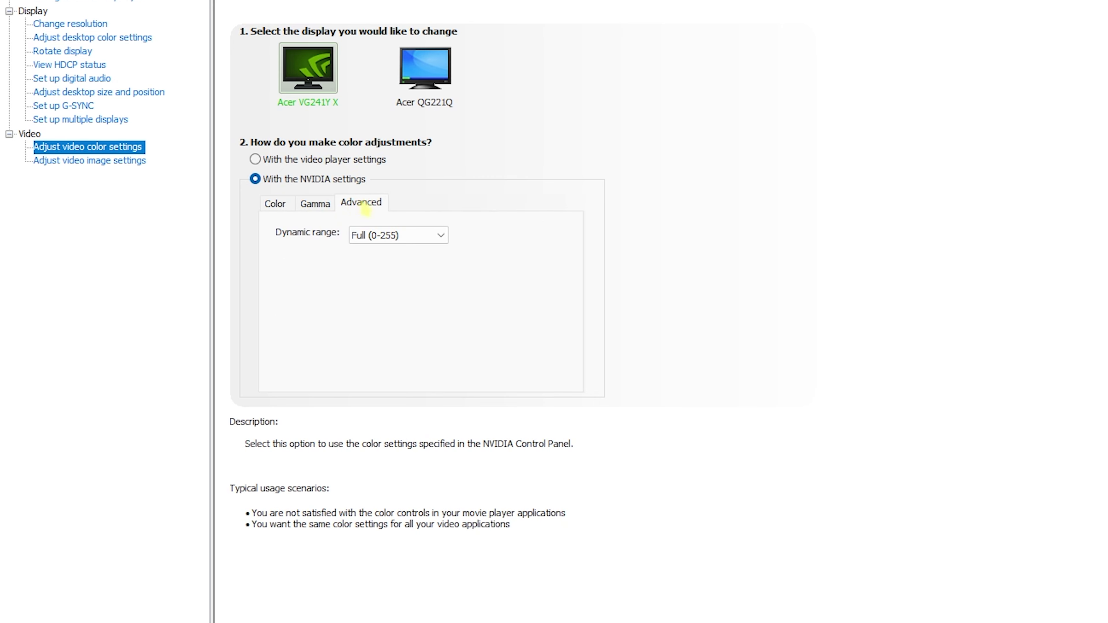
click(368, 236)
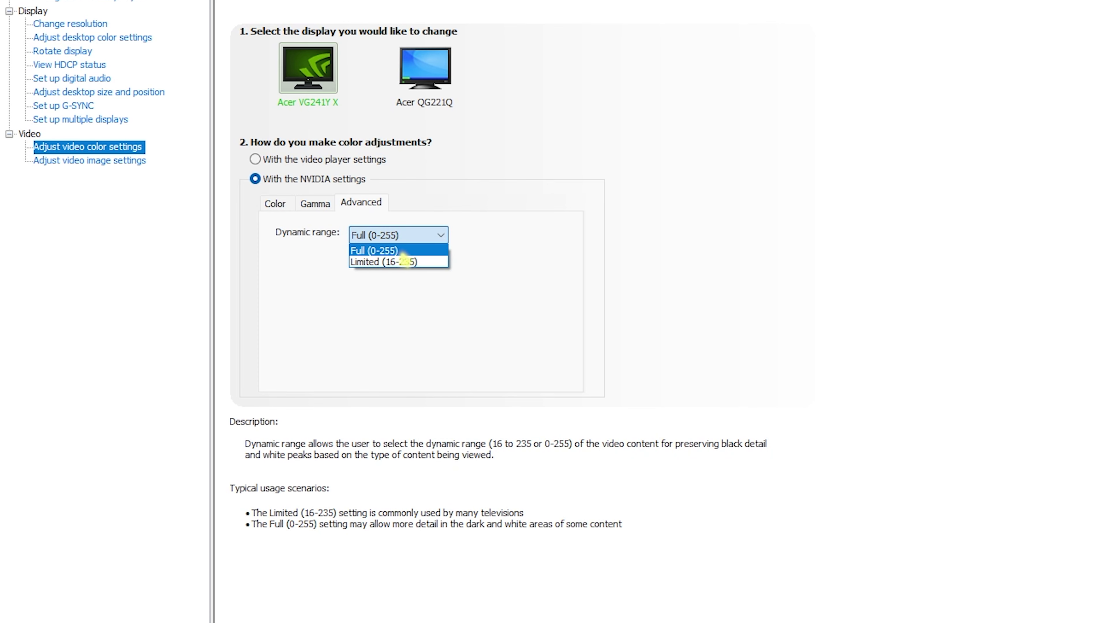
click(612, 264)
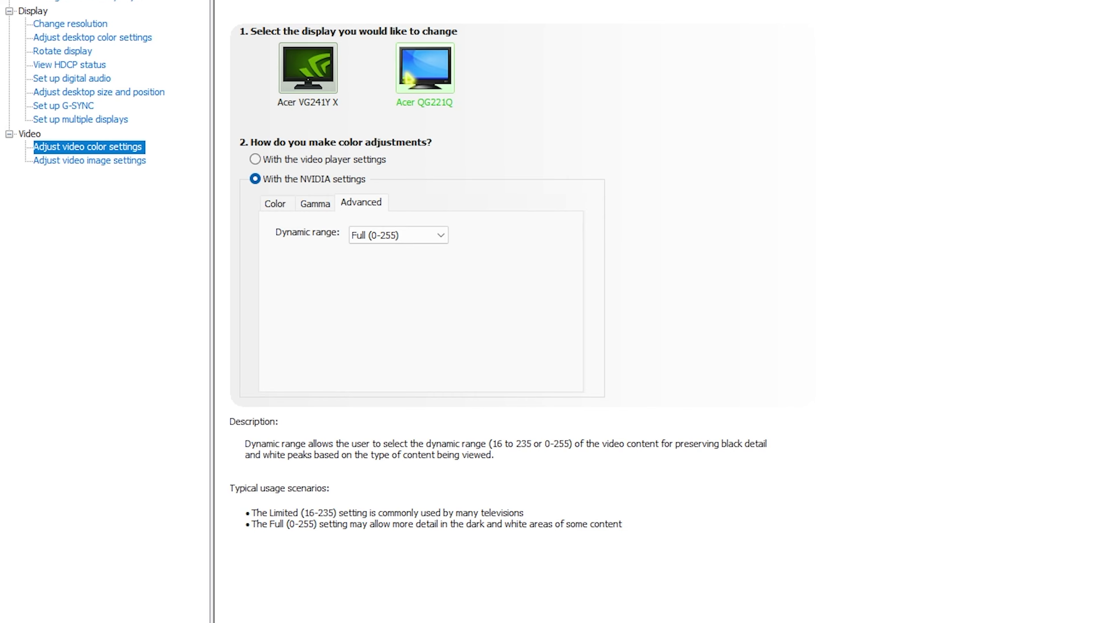
click(61, 162)
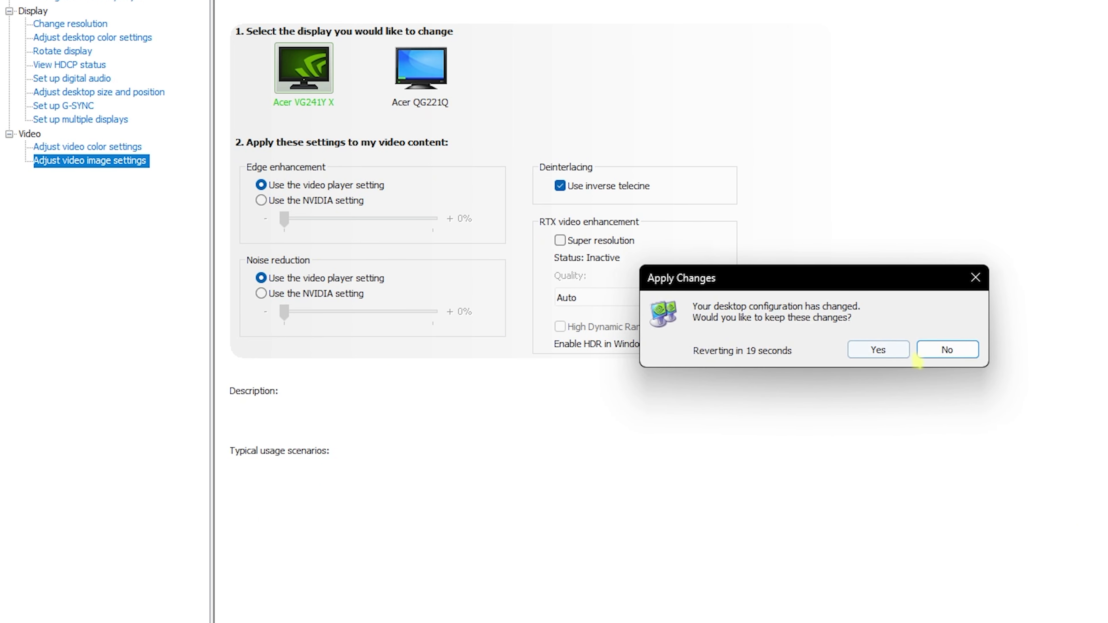
click(877, 350)
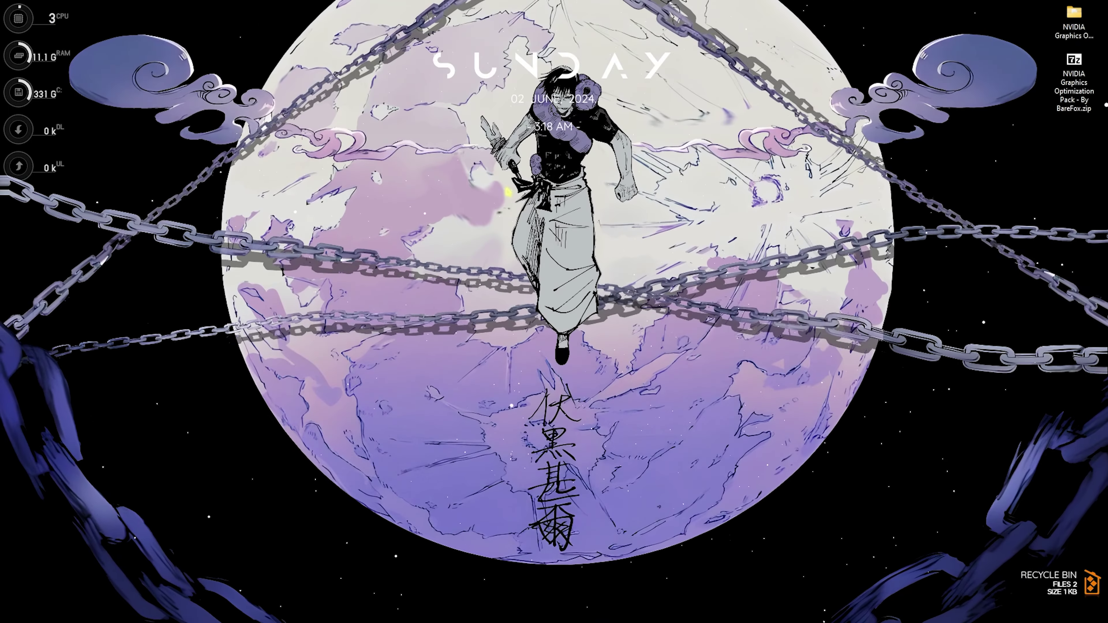
- Create a system restore point described as 'NV' and close System Properties
key(super)
text(create a restore point)
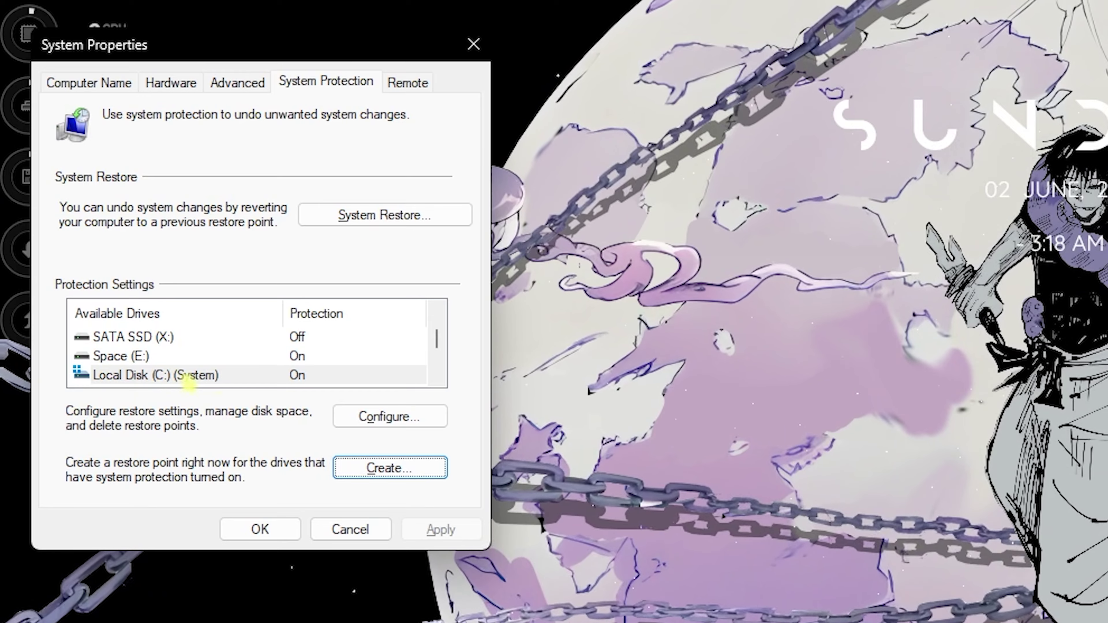
click(395, 469)
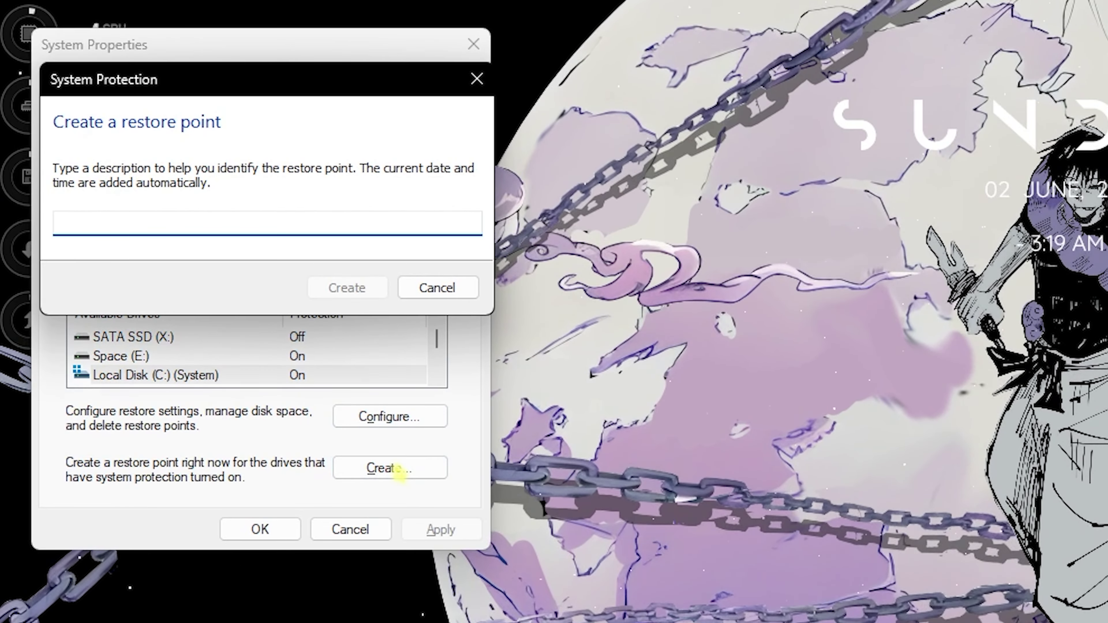
text(NV)
key(Return)
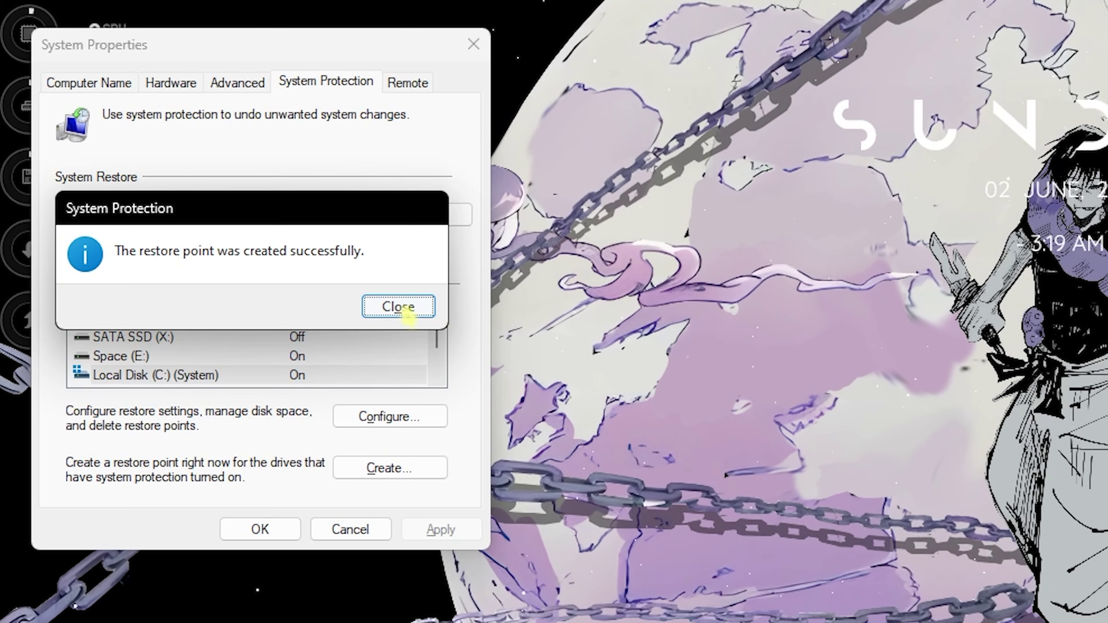
click(403, 307)
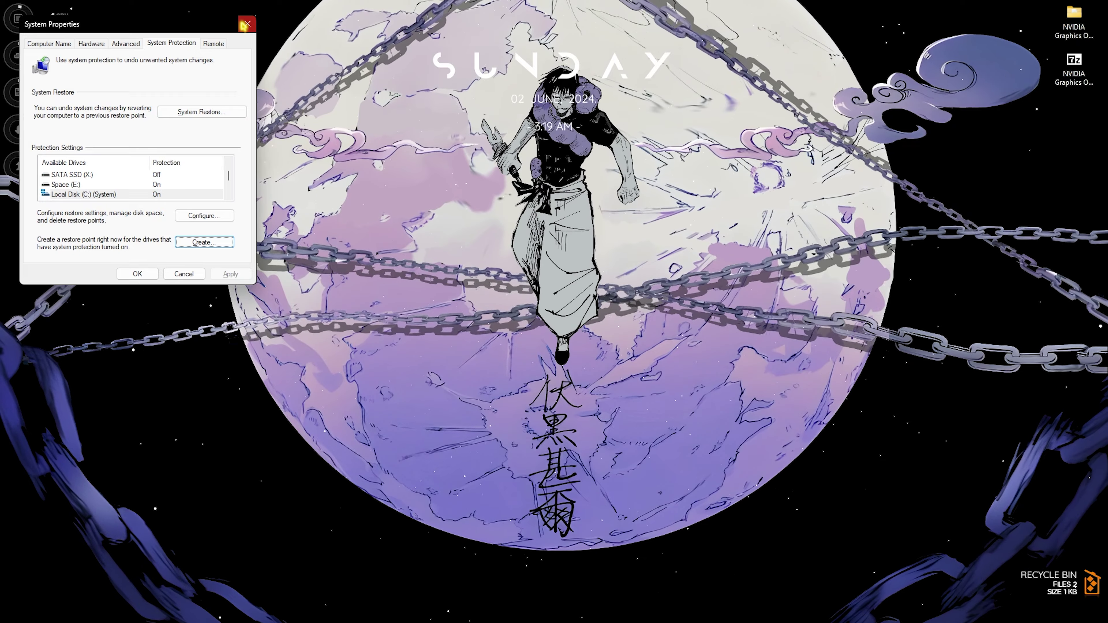
click(246, 24)
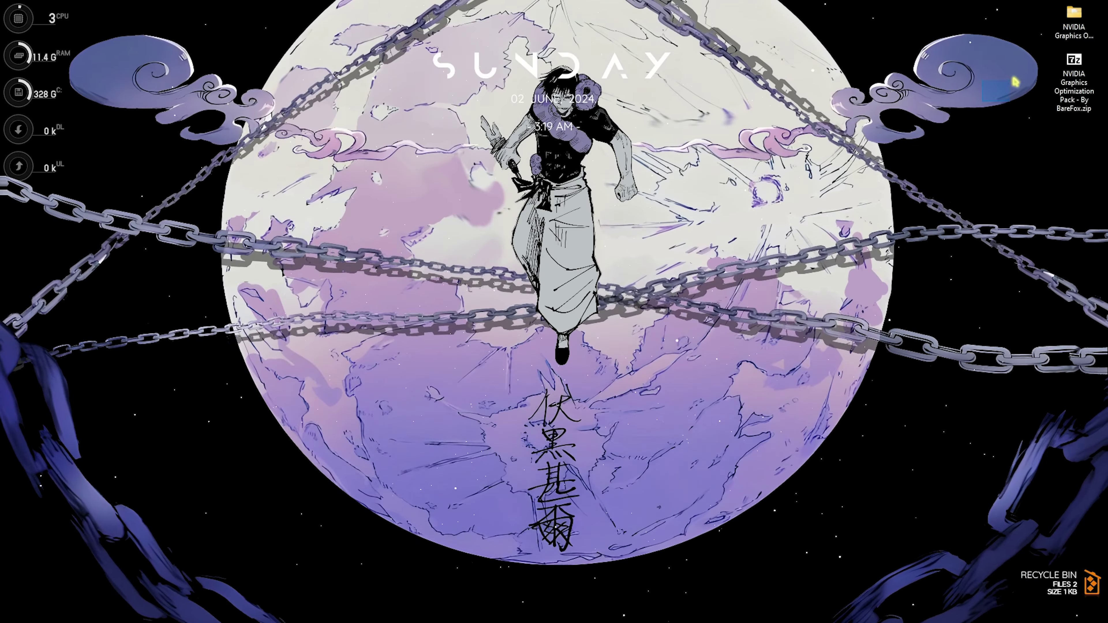
click(1071, 15)
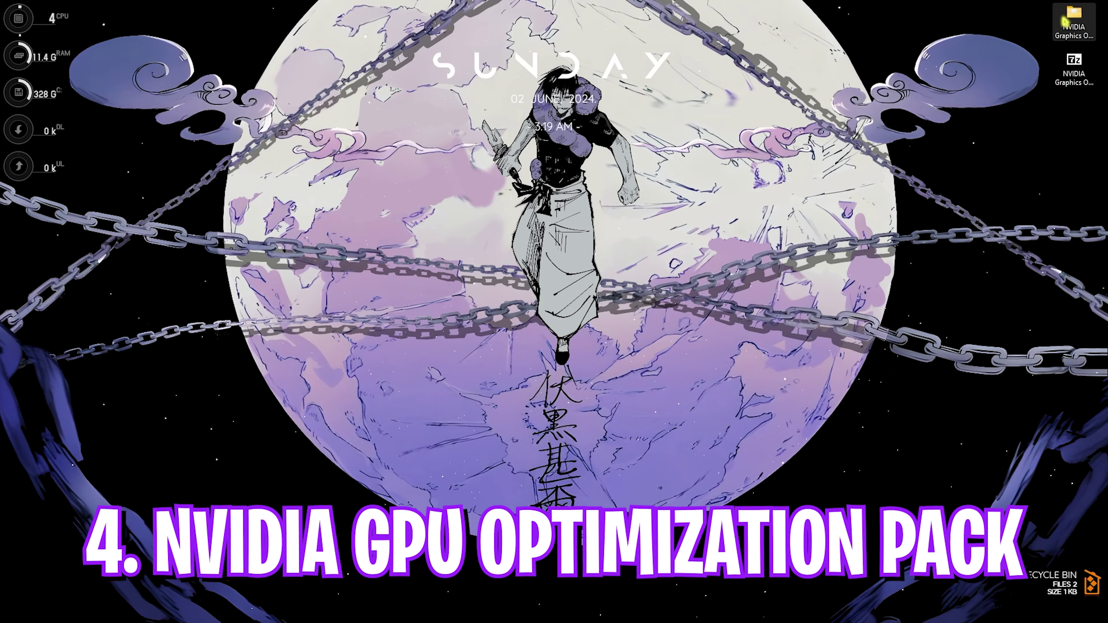
- Open the maximized NVIDIA pack folder and look over the two scripts in 1 - CMD Latency Tweaks
double_click(1071, 15)
key(super+Up)
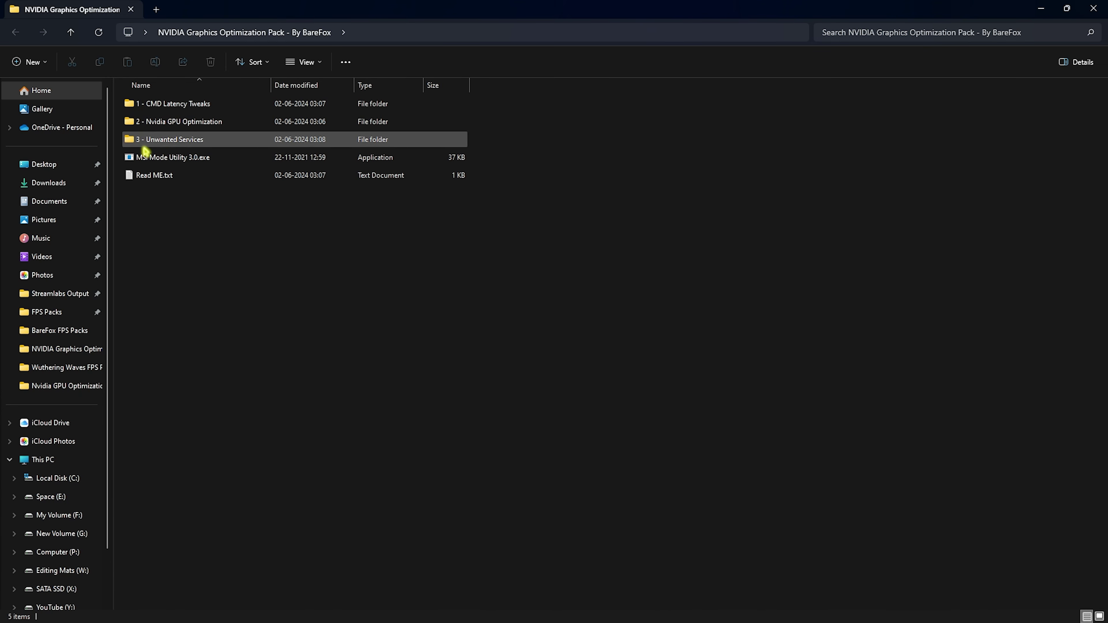
drag(507, 143, 460, 89)
click(484, 100)
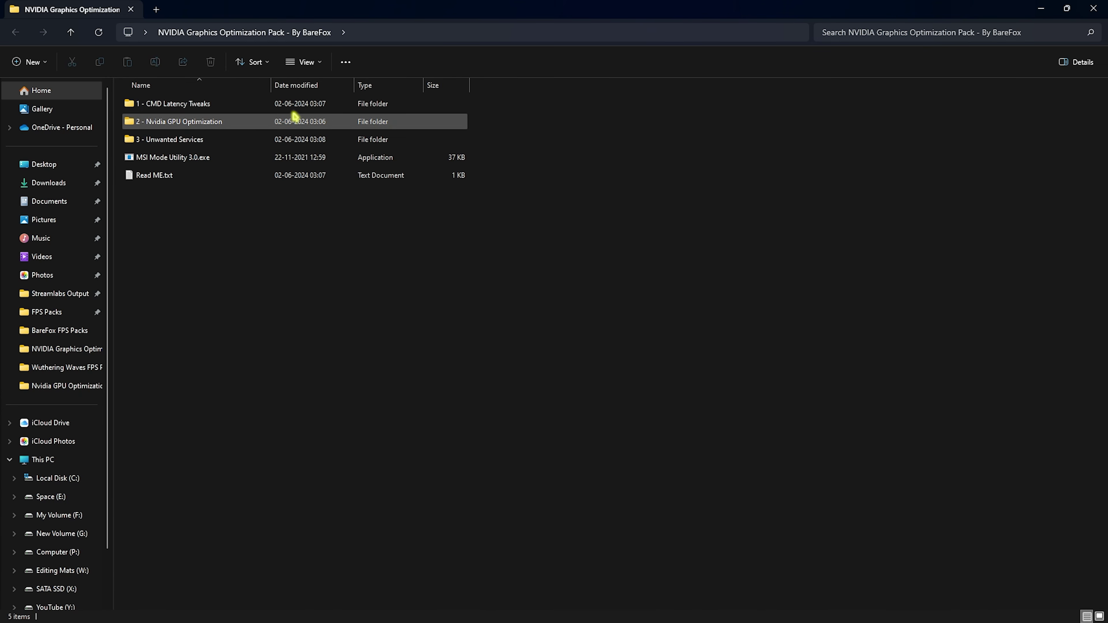
double_click(174, 109)
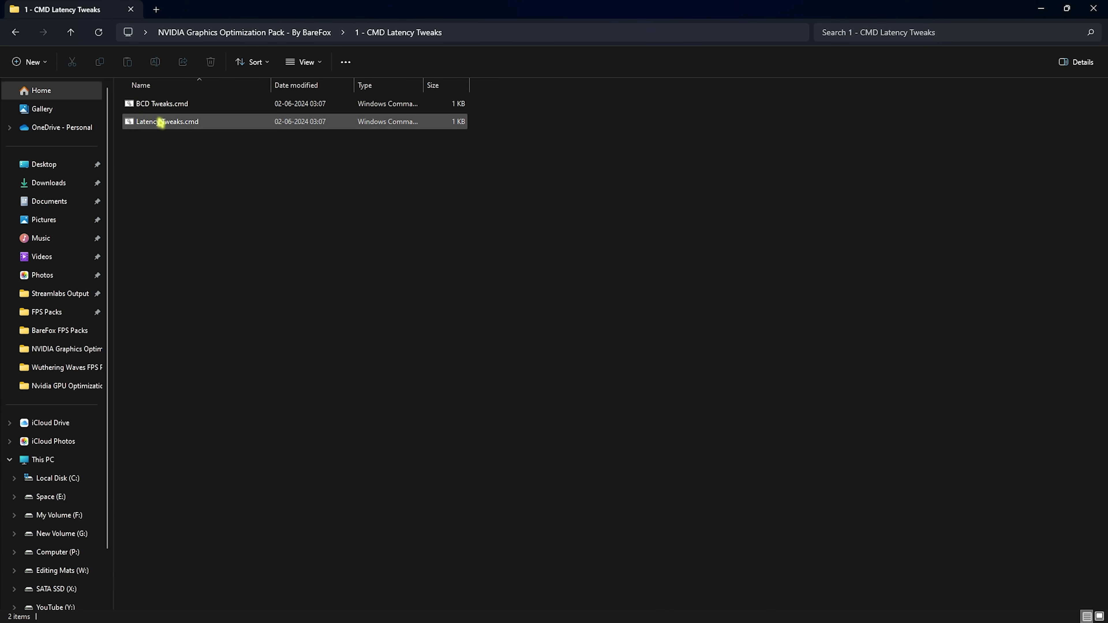
drag(173, 164, 174, 107)
click(184, 108)
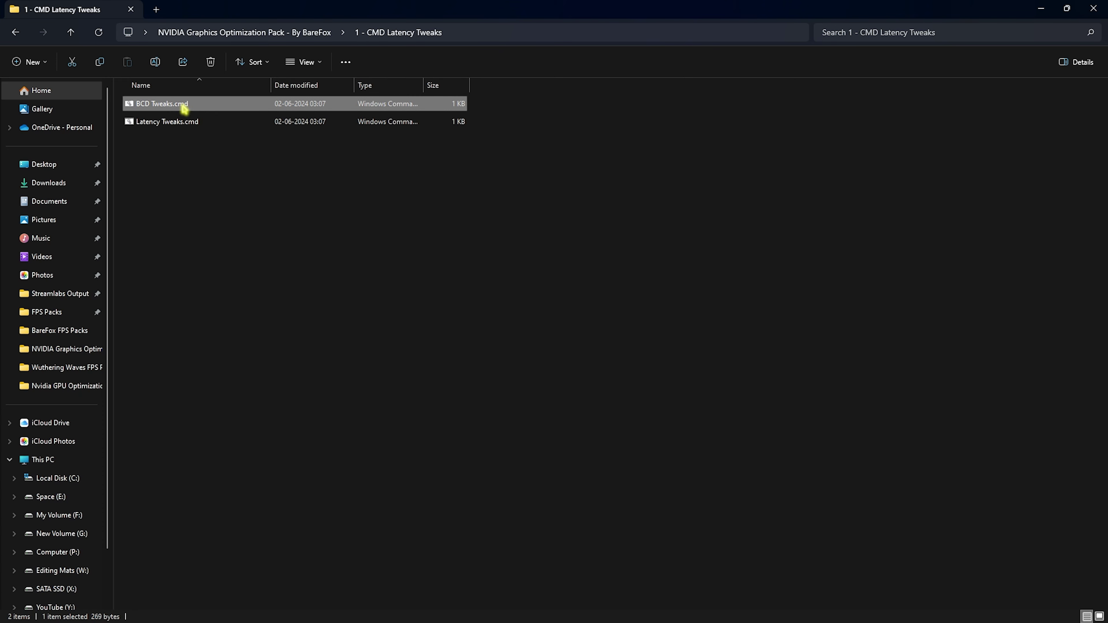
click(179, 127)
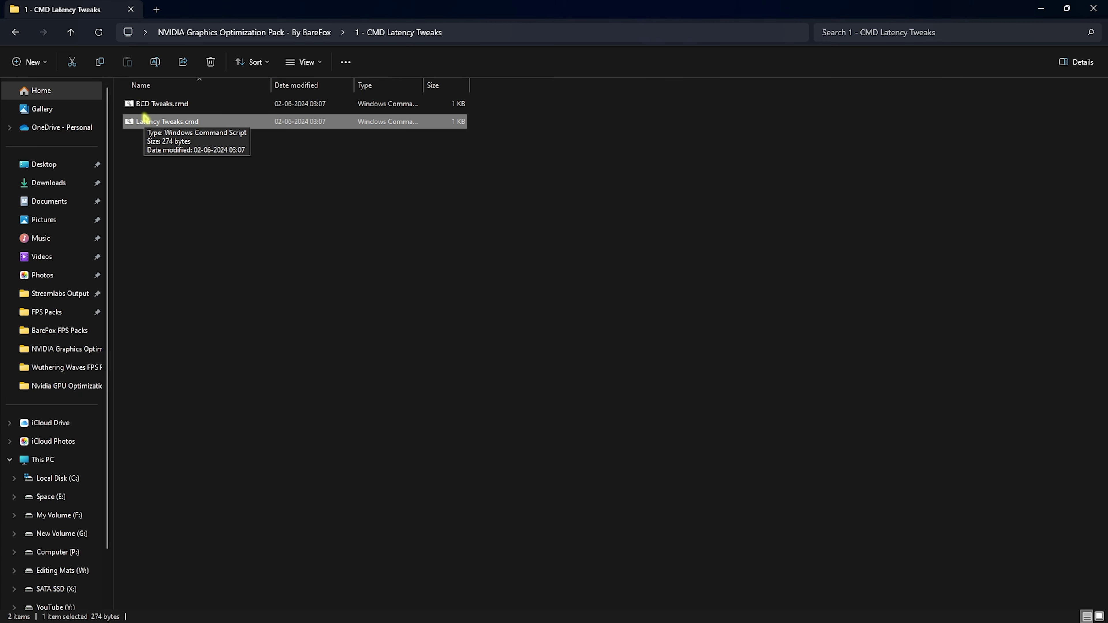
- Review BCD Tweaks.cmd's echo and bcdedit lines in Notepad, then return to the pack folder
double_click(179, 107)
drag(343, 265, 190, 194)
click(327, 229)
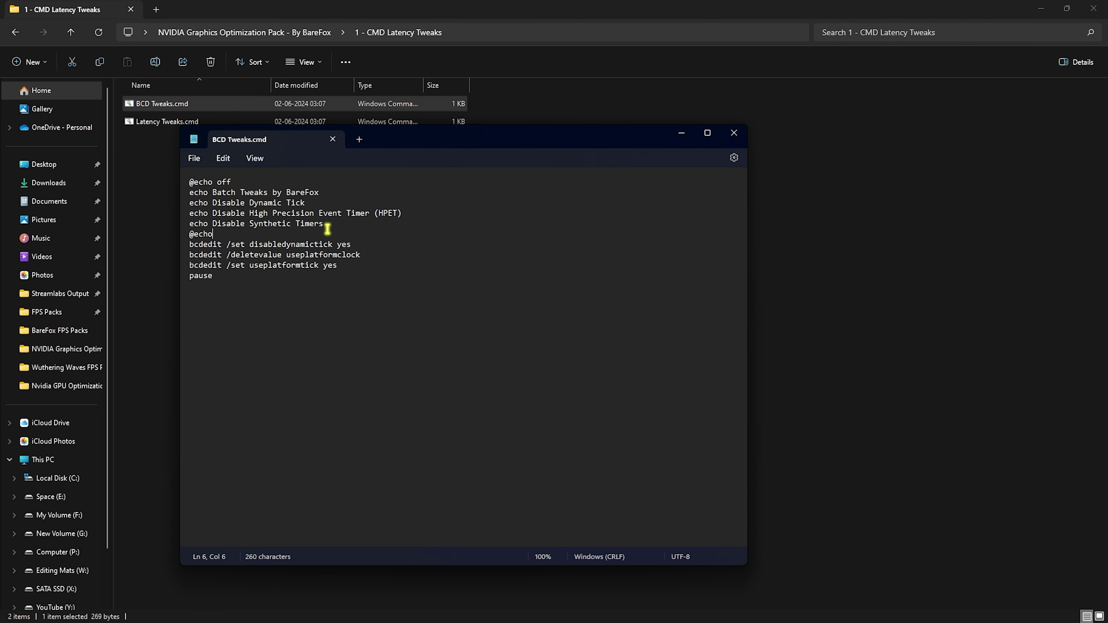
click(734, 133)
right_click(240, 107)
click(203, 185)
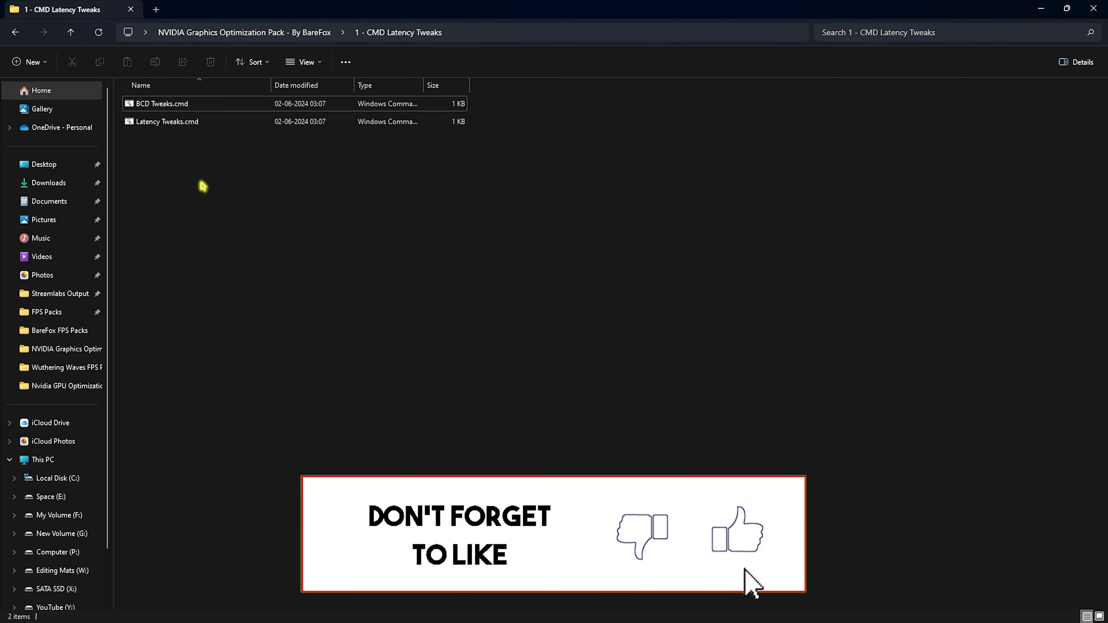
click(245, 32)
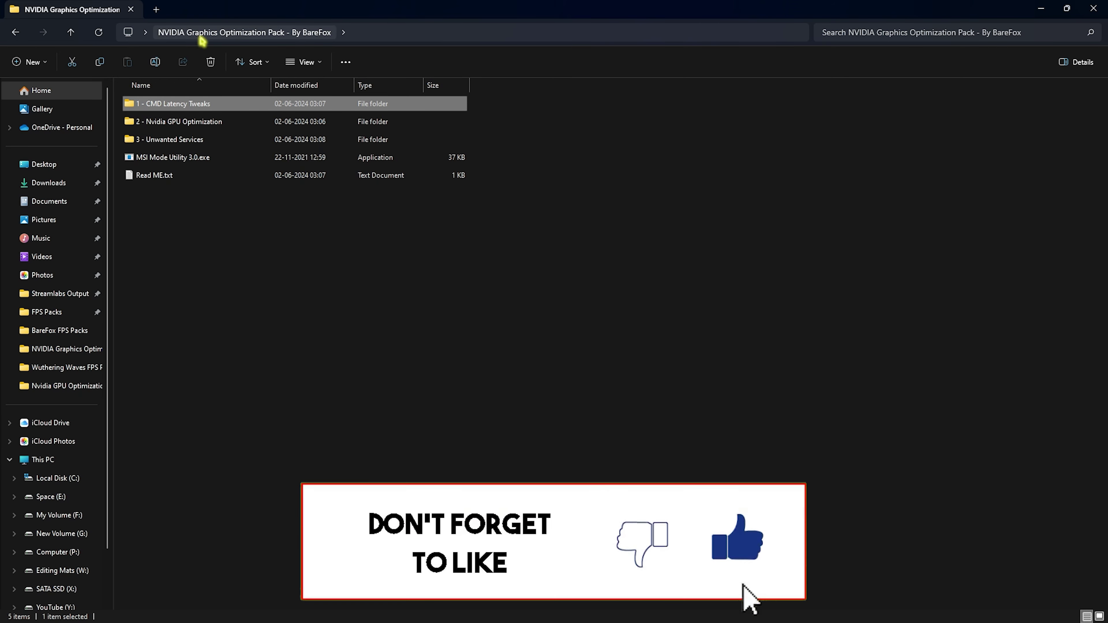
- Inspect the five .reg files in 2 - Nvidia GPU Optimization, such as Disable GPU Energy Driver.reg
double_click(157, 122)
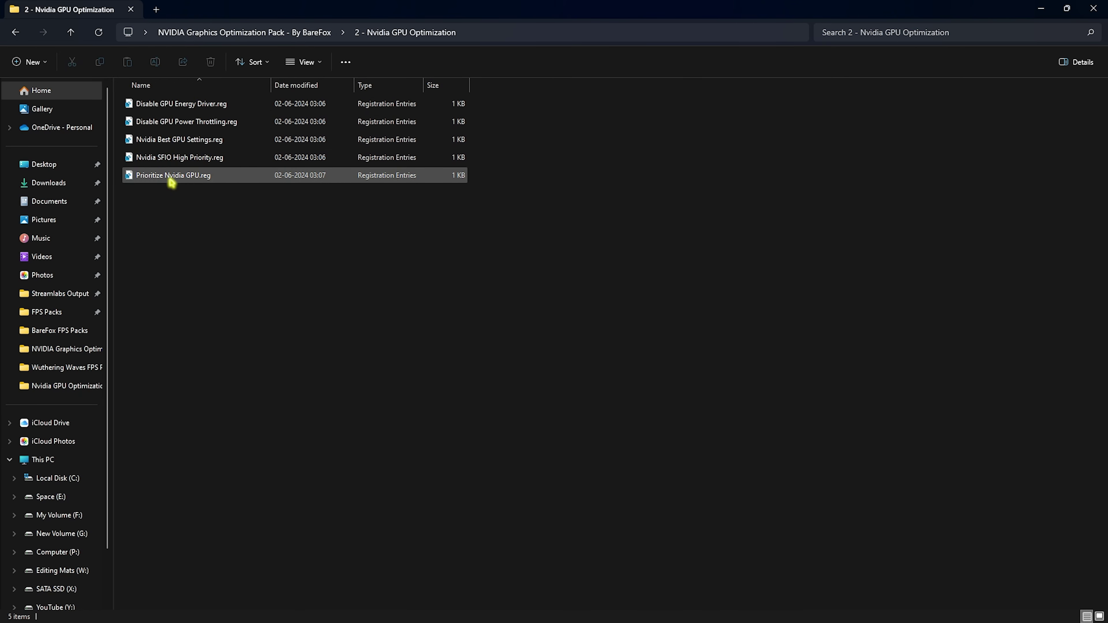
drag(221, 218, 180, 101)
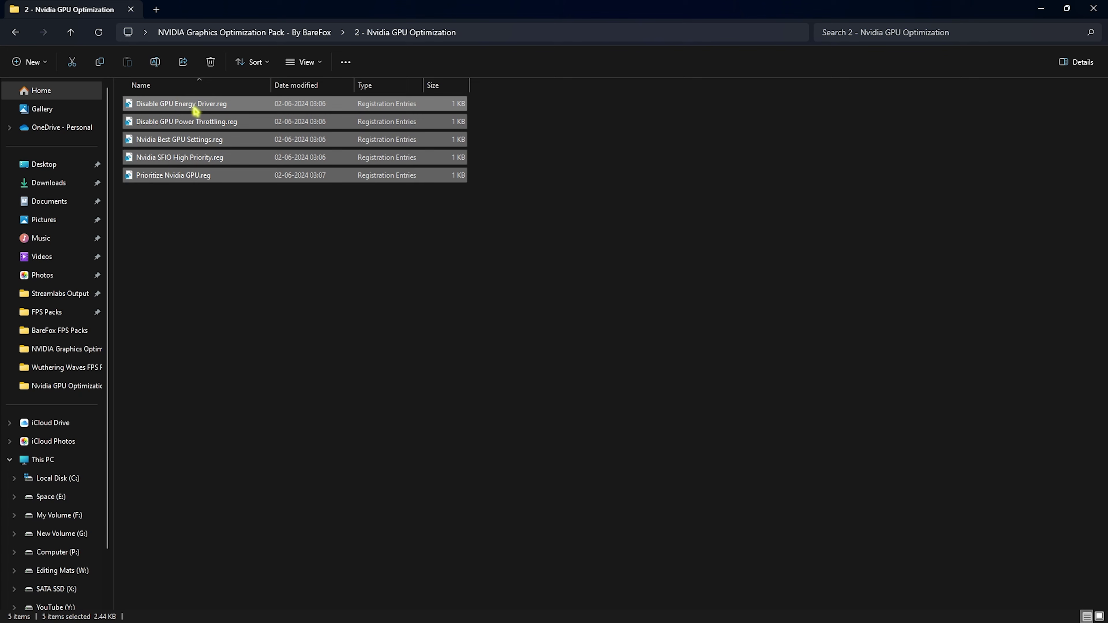
click(209, 108)
click(185, 122)
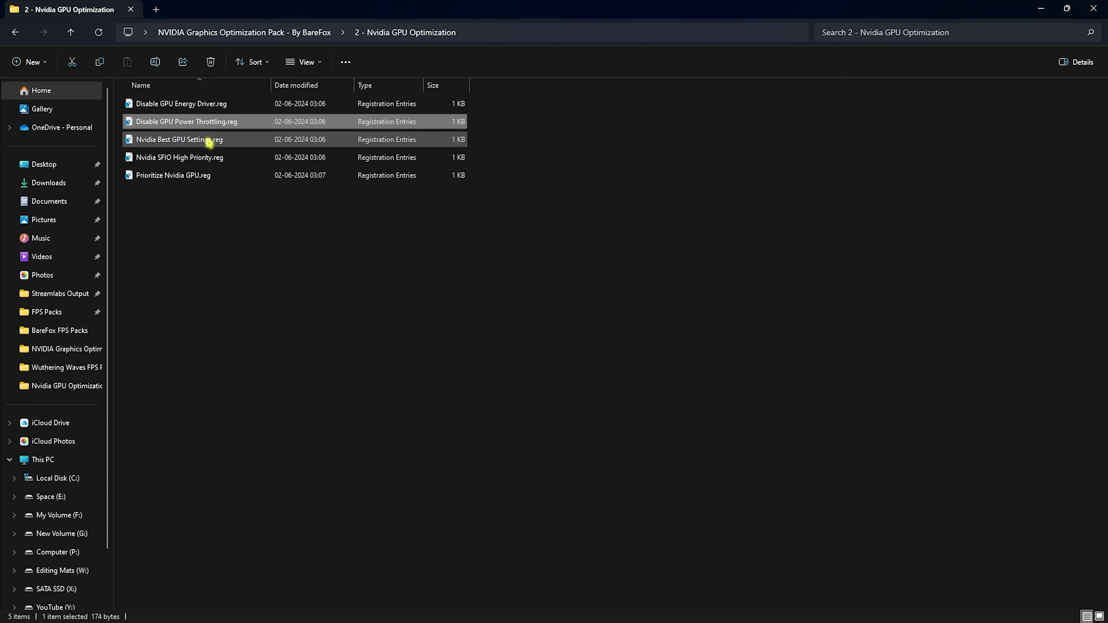
click(165, 139)
click(213, 158)
click(220, 240)
drag(220, 241, 191, 101)
click(199, 282)
drag(273, 209, 246, 99)
click(245, 103)
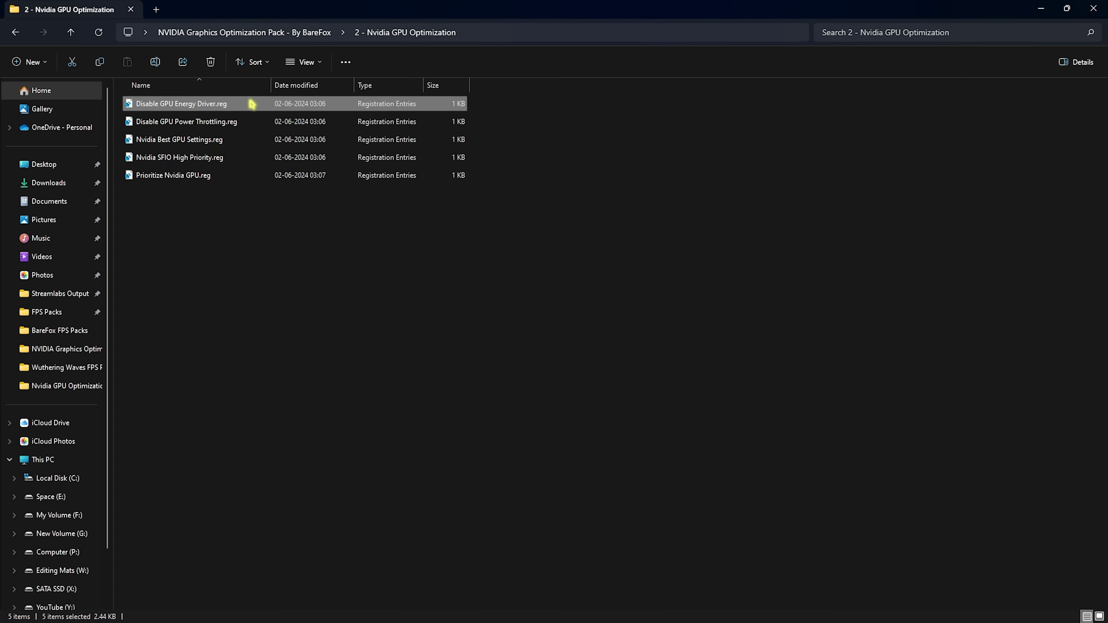
right_click(243, 105)
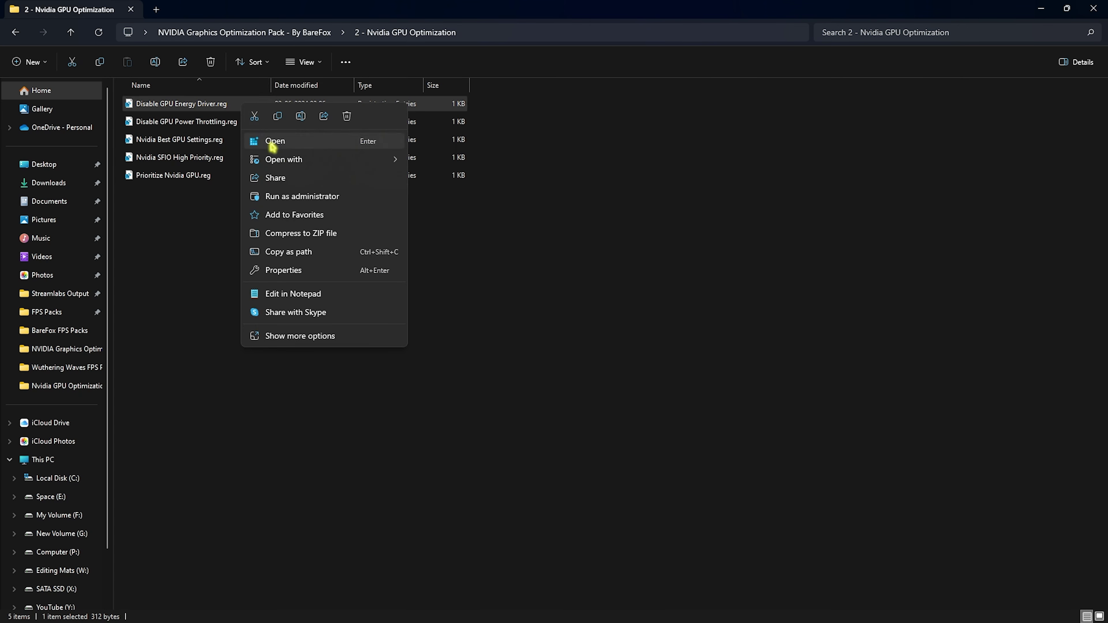
click(230, 240)
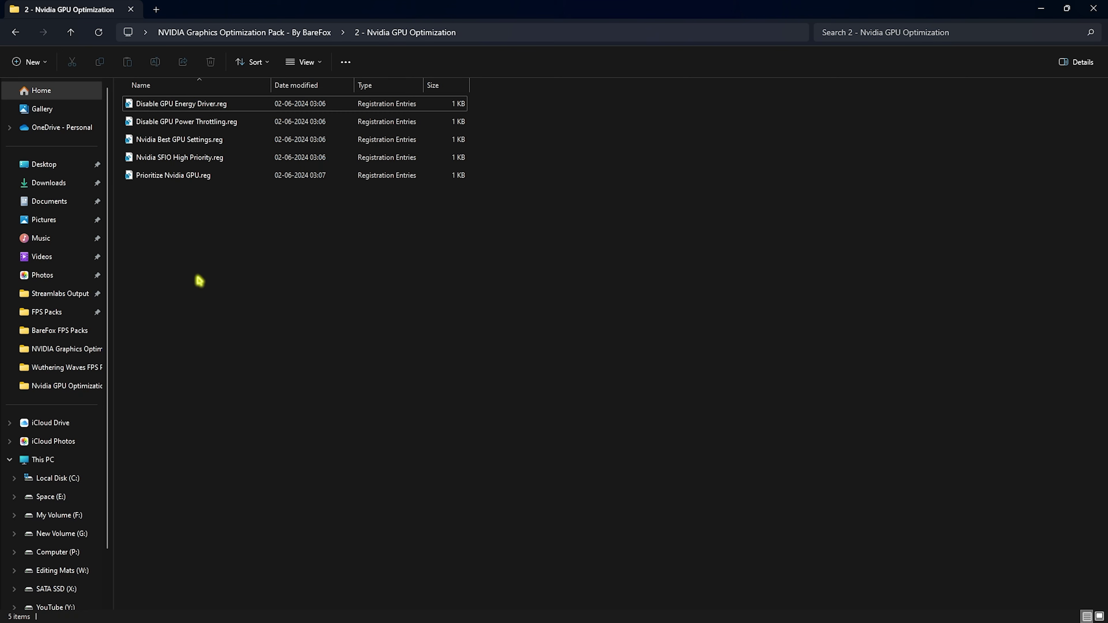
key(ctrl+a)
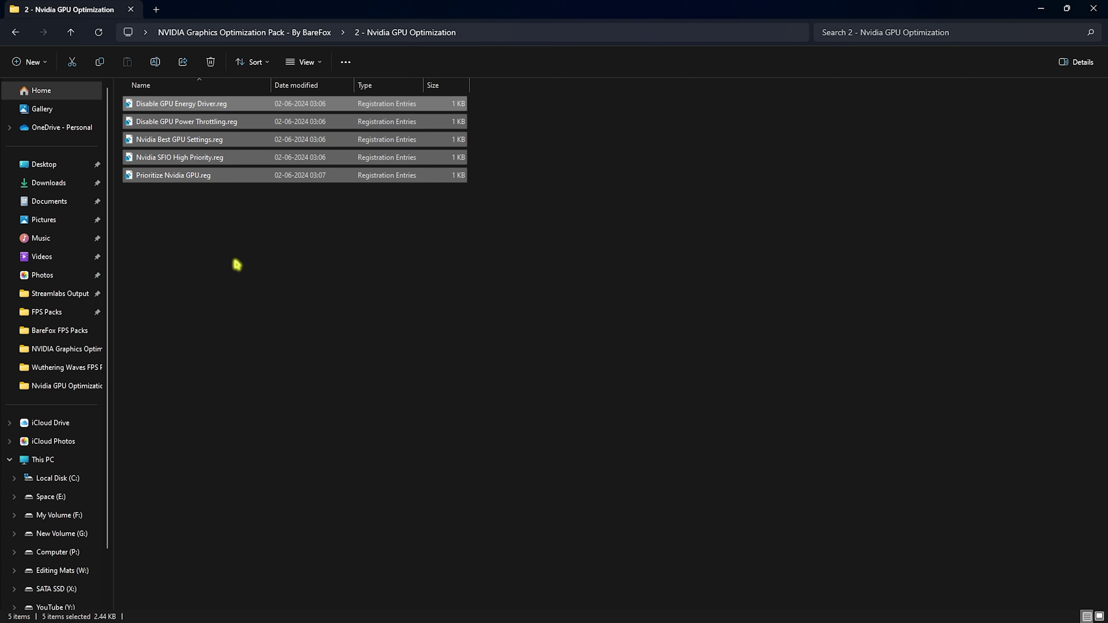
- Review the nine .reg tweak files in the 3 - Unwanted Services folder
key(BackSpace)
double_click(193, 142)
drag(211, 370, 179, 120)
click(205, 347)
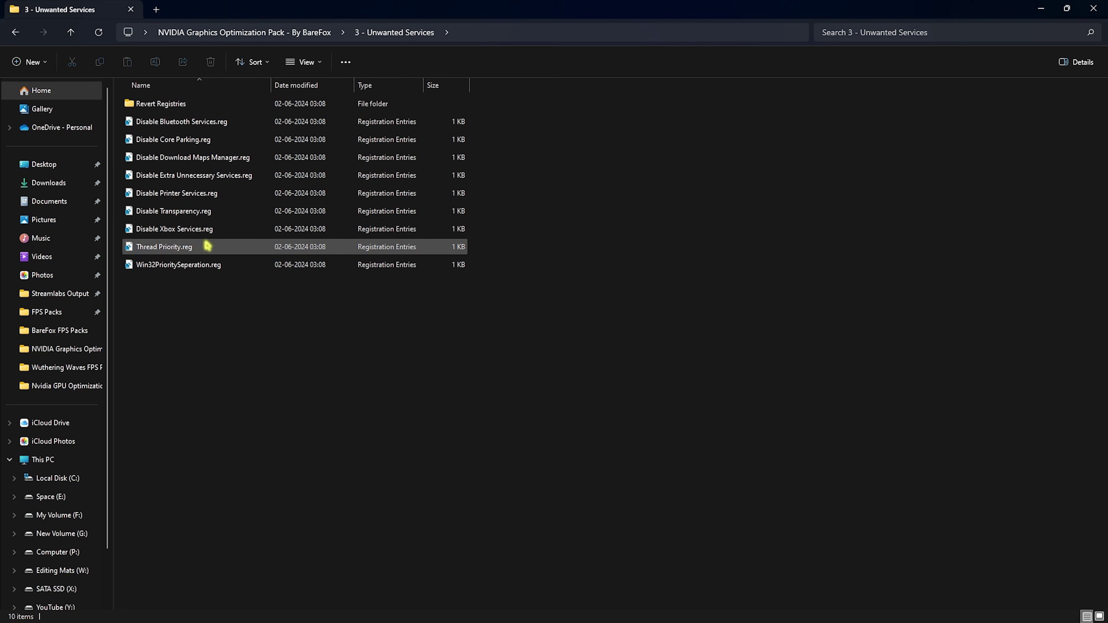
drag(191, 328, 206, 118)
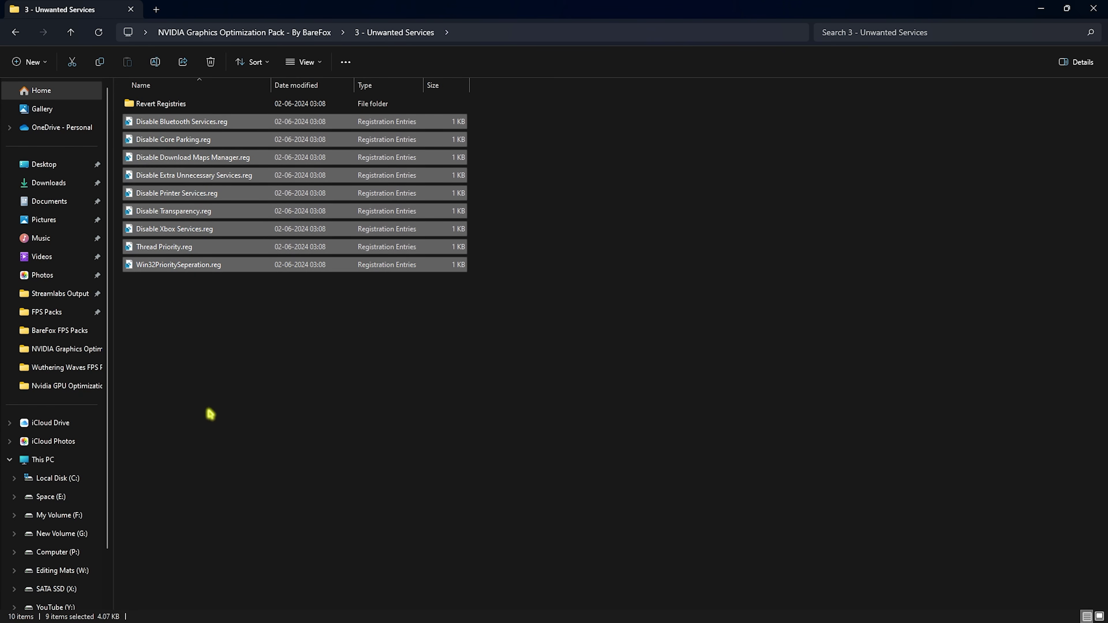
click(211, 413)
drag(209, 343, 183, 116)
click(213, 325)
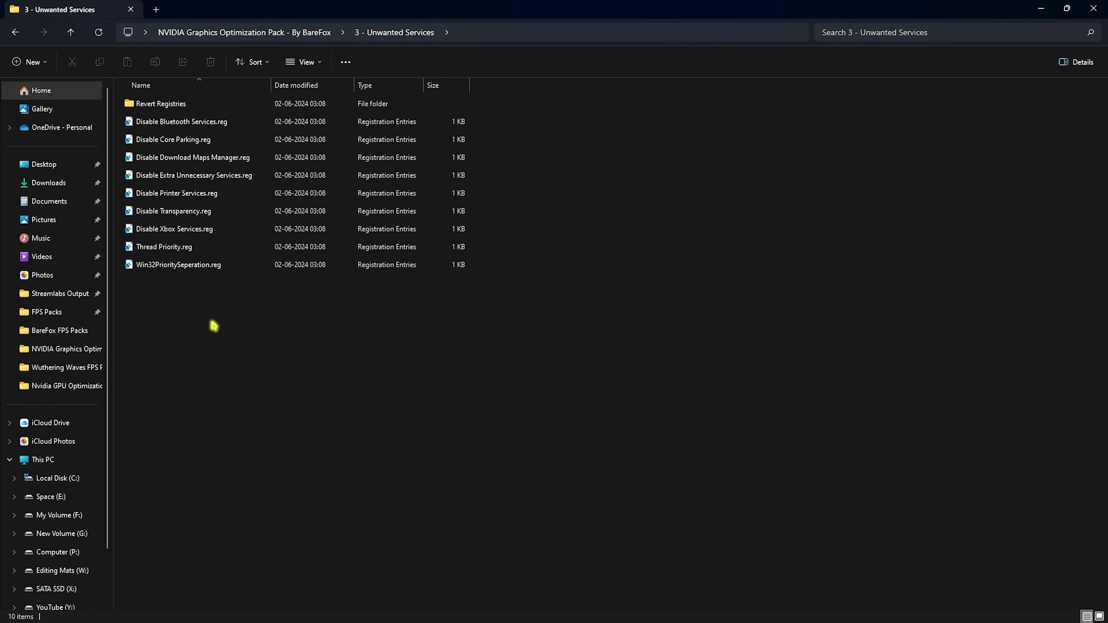
- Check the six Enable .reg files in Revert Registries, then go back to the pack folder
double_click(162, 104)
drag(210, 274, 194, 91)
key(alt+Up)
key(alt+Up)
click(176, 159)
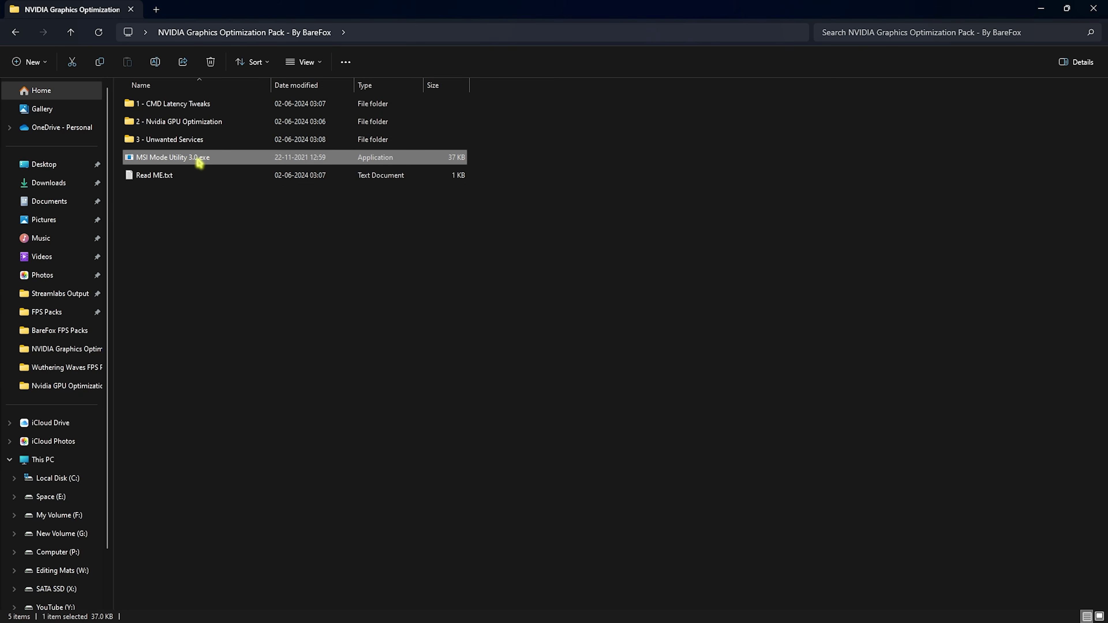
- Run MSI Mode Utility 3.0 as administrator, apply High interrupt priority for the RTX 2070 SUPER, and close it
right_click(210, 159)
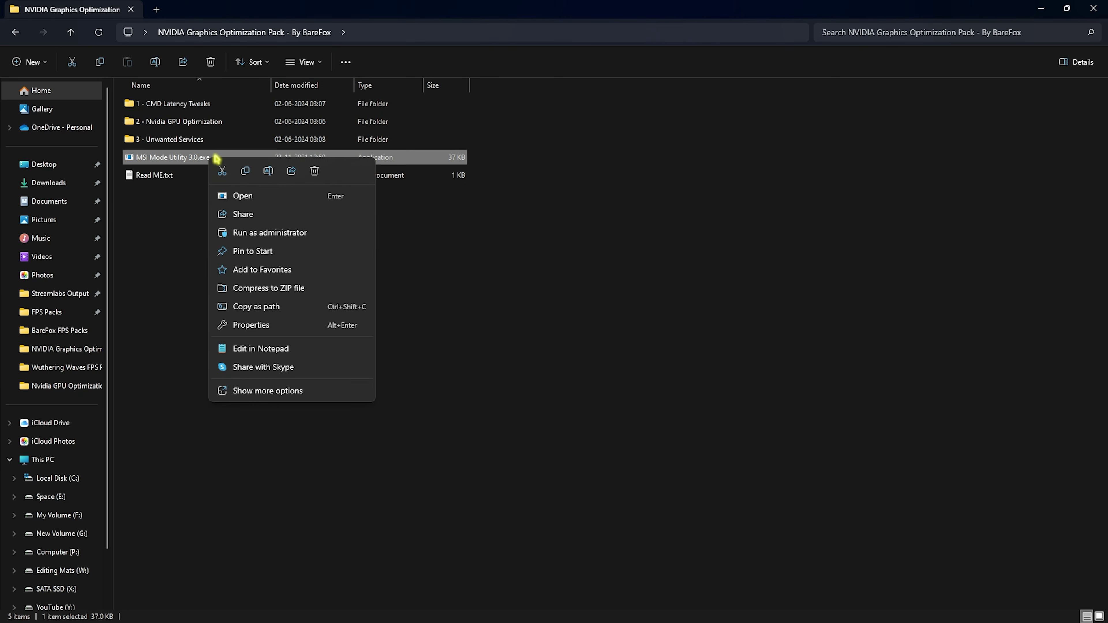
click(247, 233)
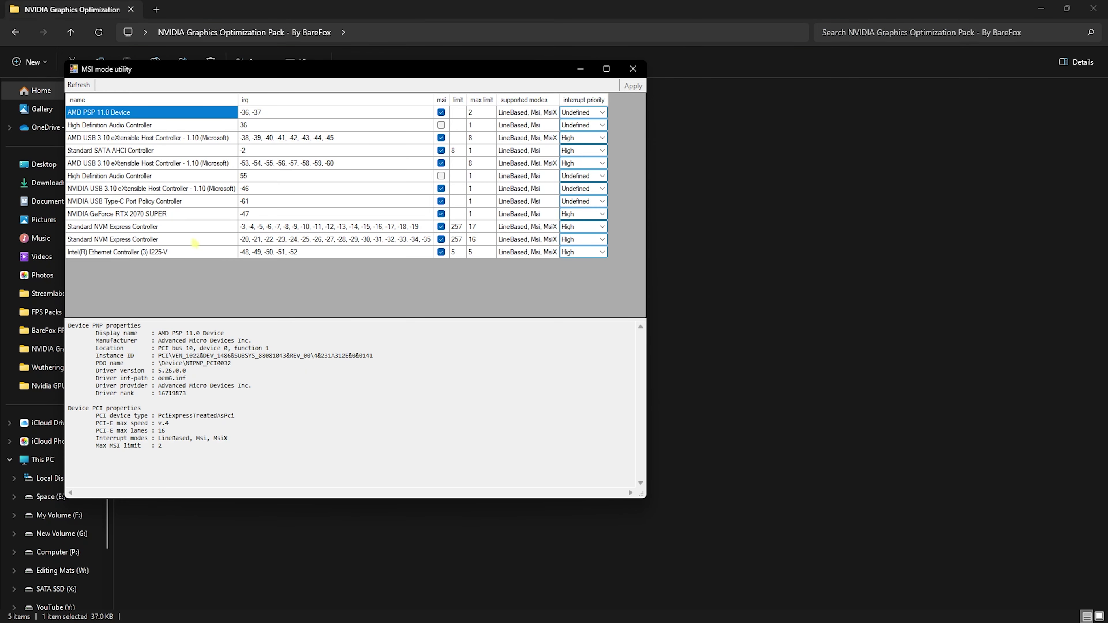
click(138, 215)
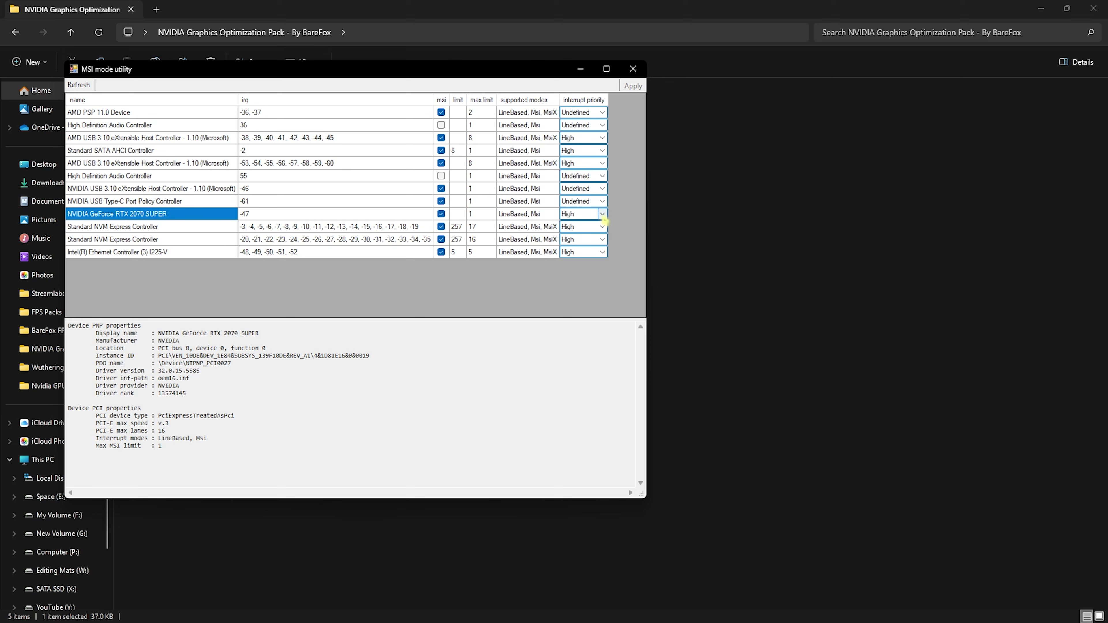
click(601, 213)
click(594, 247)
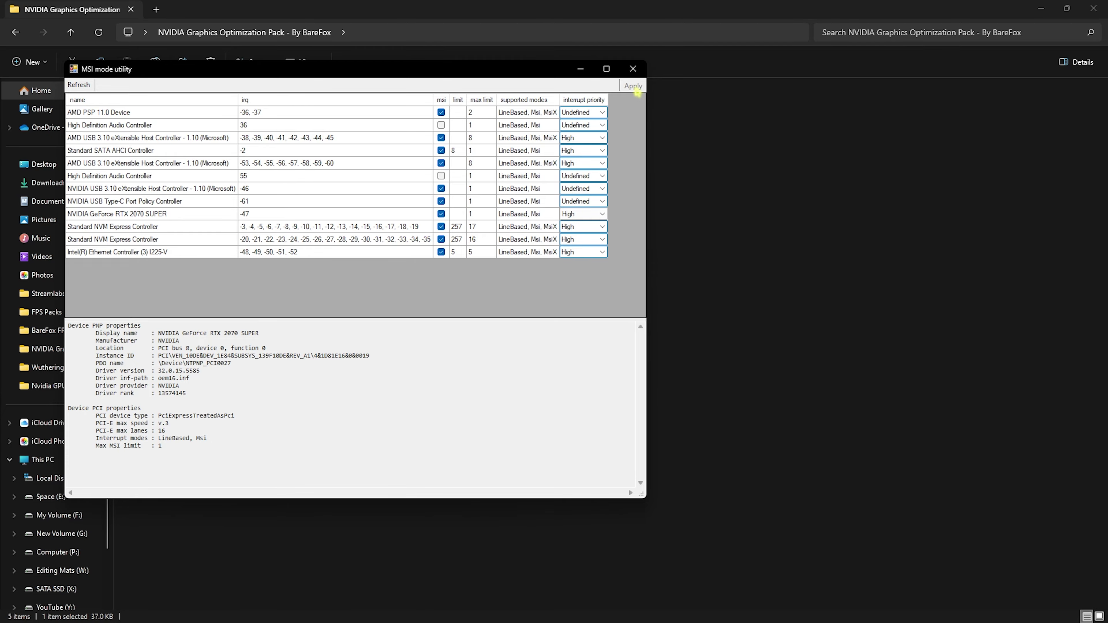
click(606, 69)
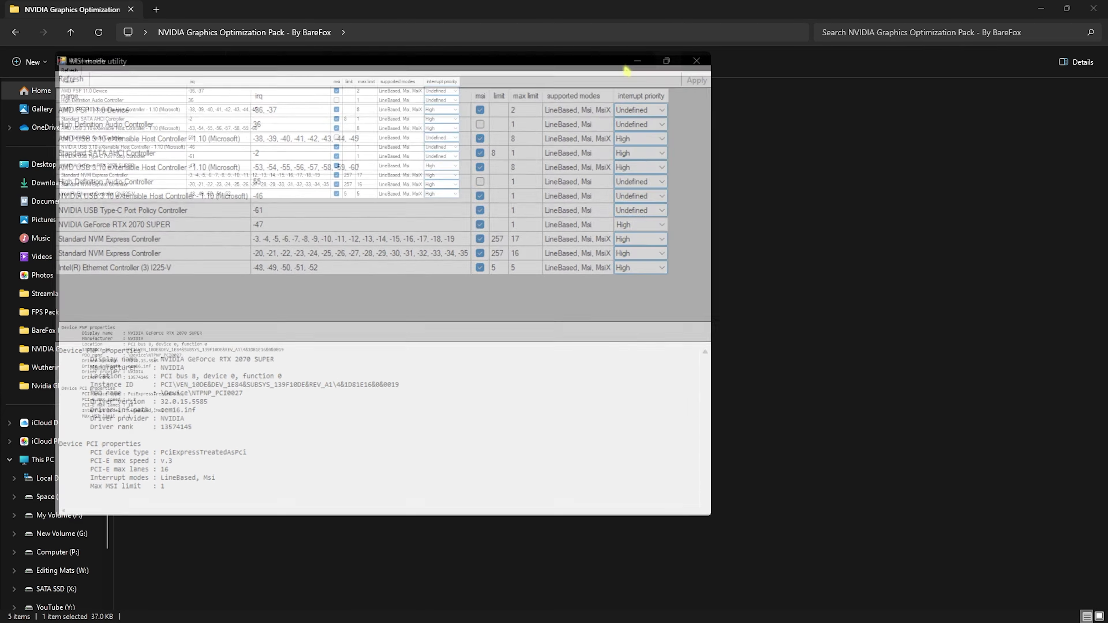
click(1067, 7)
click(633, 68)
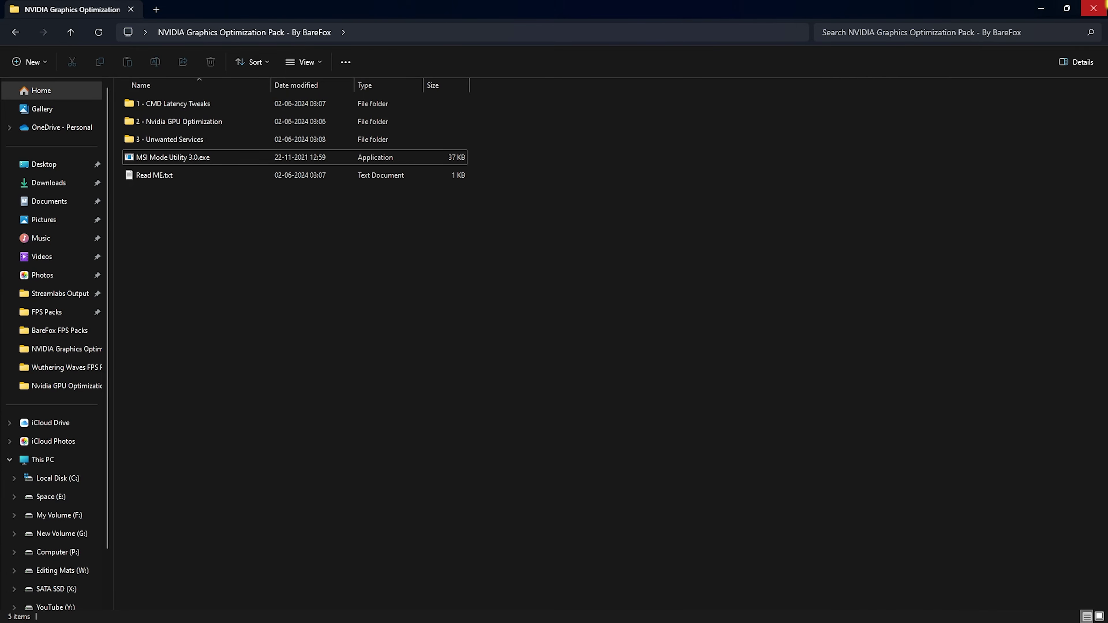
key(super+d)
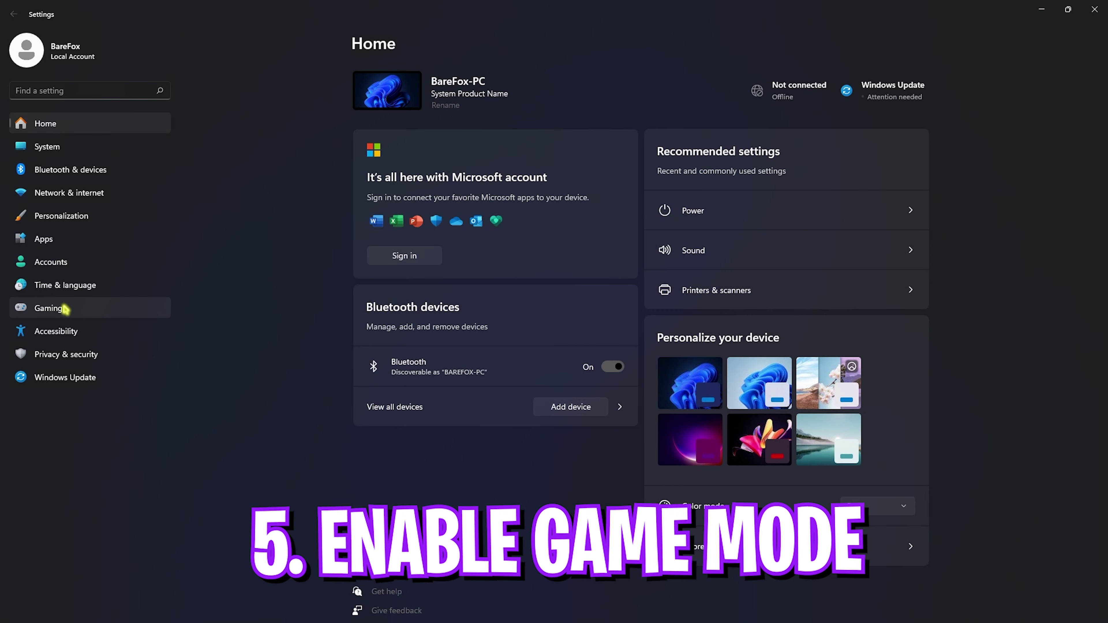
- Confirm Game Mode, hardware-accelerated GPU scheduling and windowed-game optimizations are all On in Gaming settings
click(65, 308)
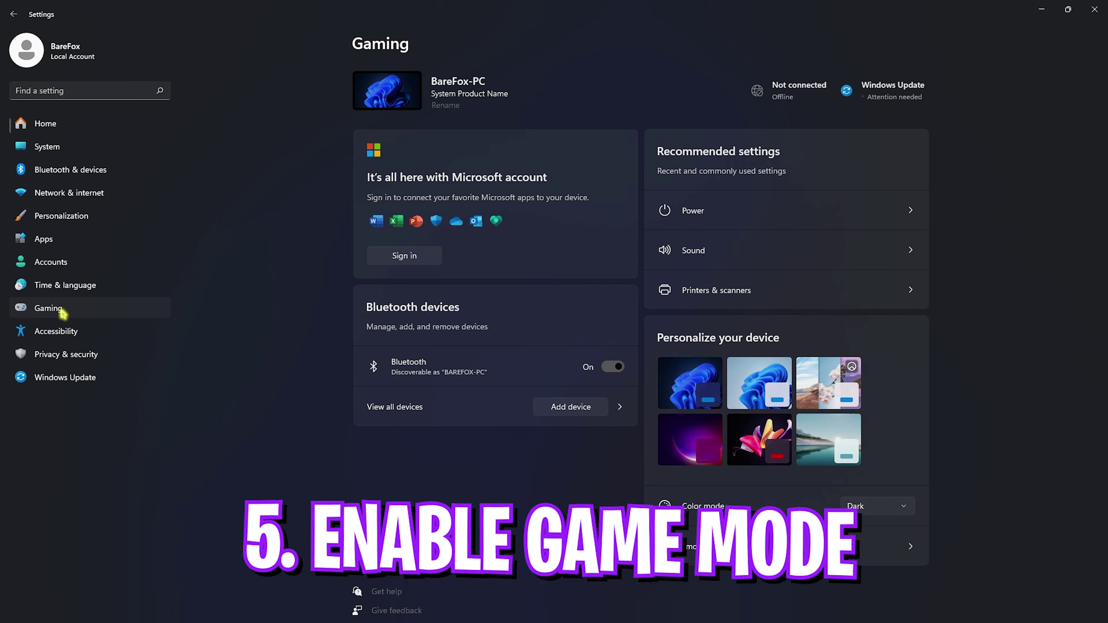
click(415, 179)
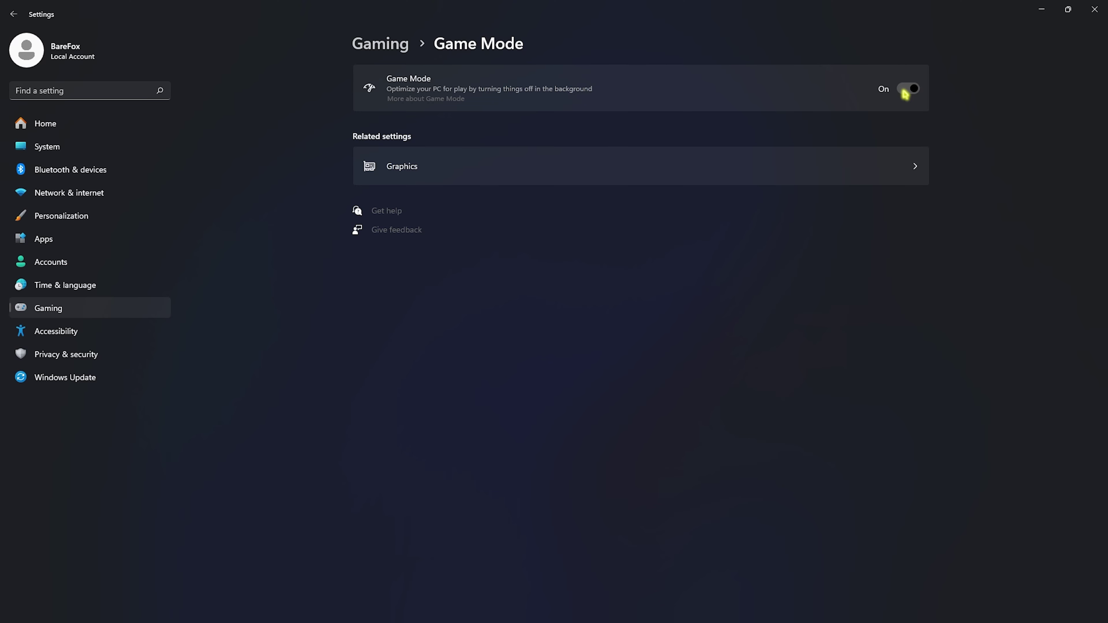
click(415, 170)
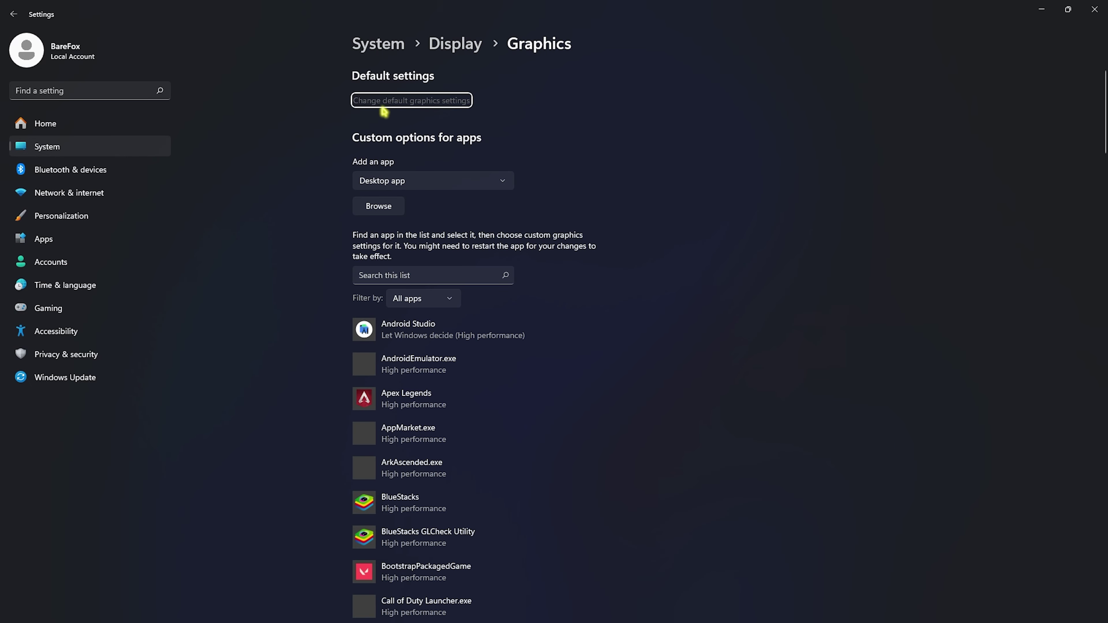
click(424, 102)
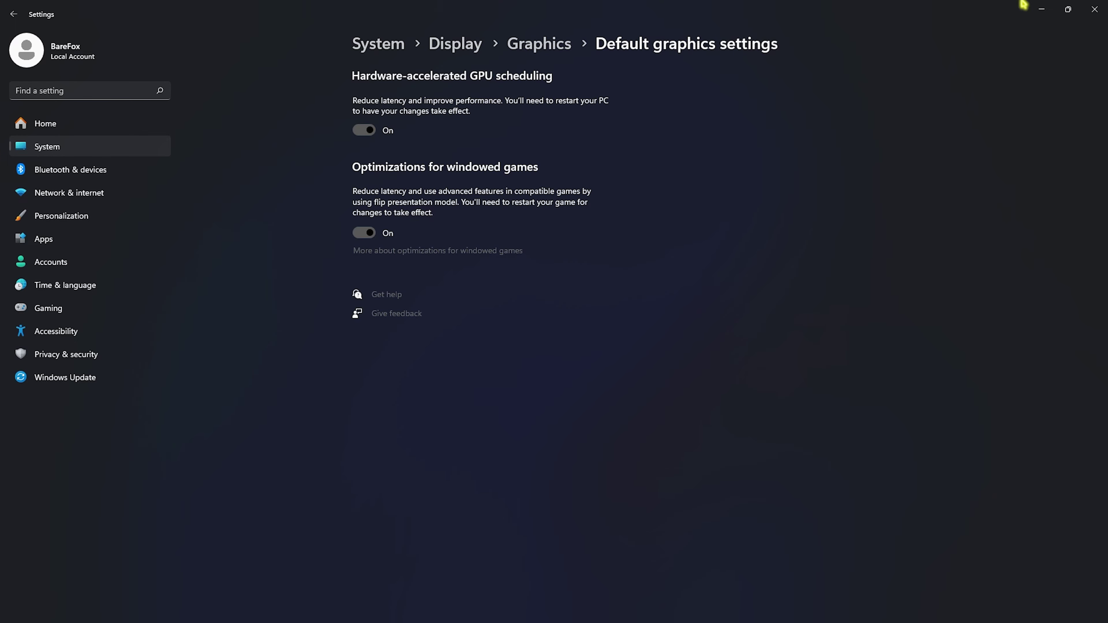
click(1094, 9)
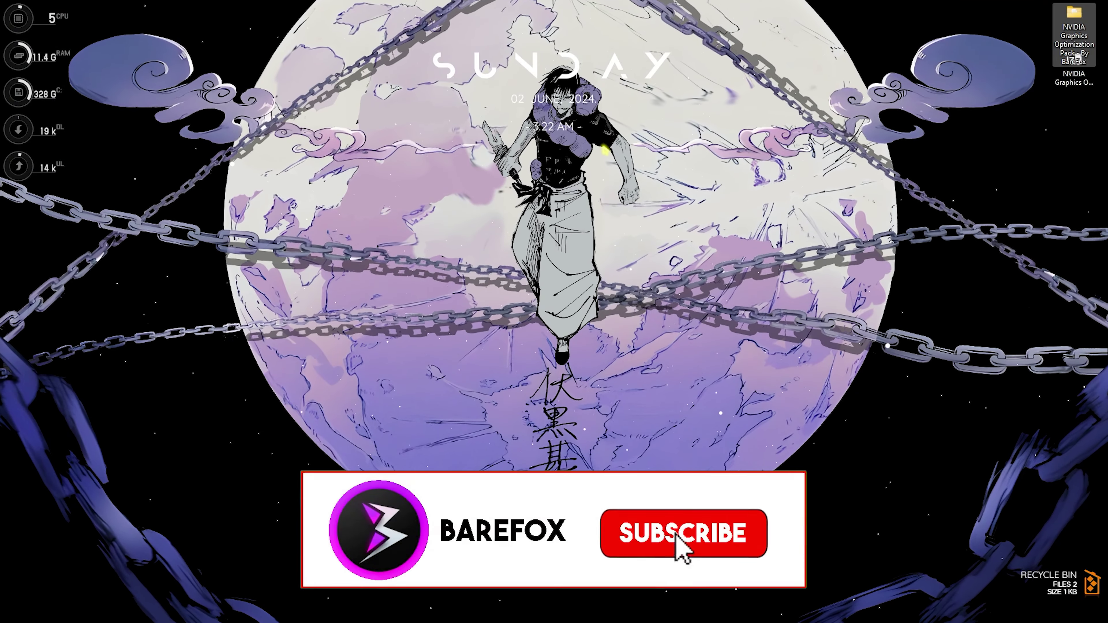